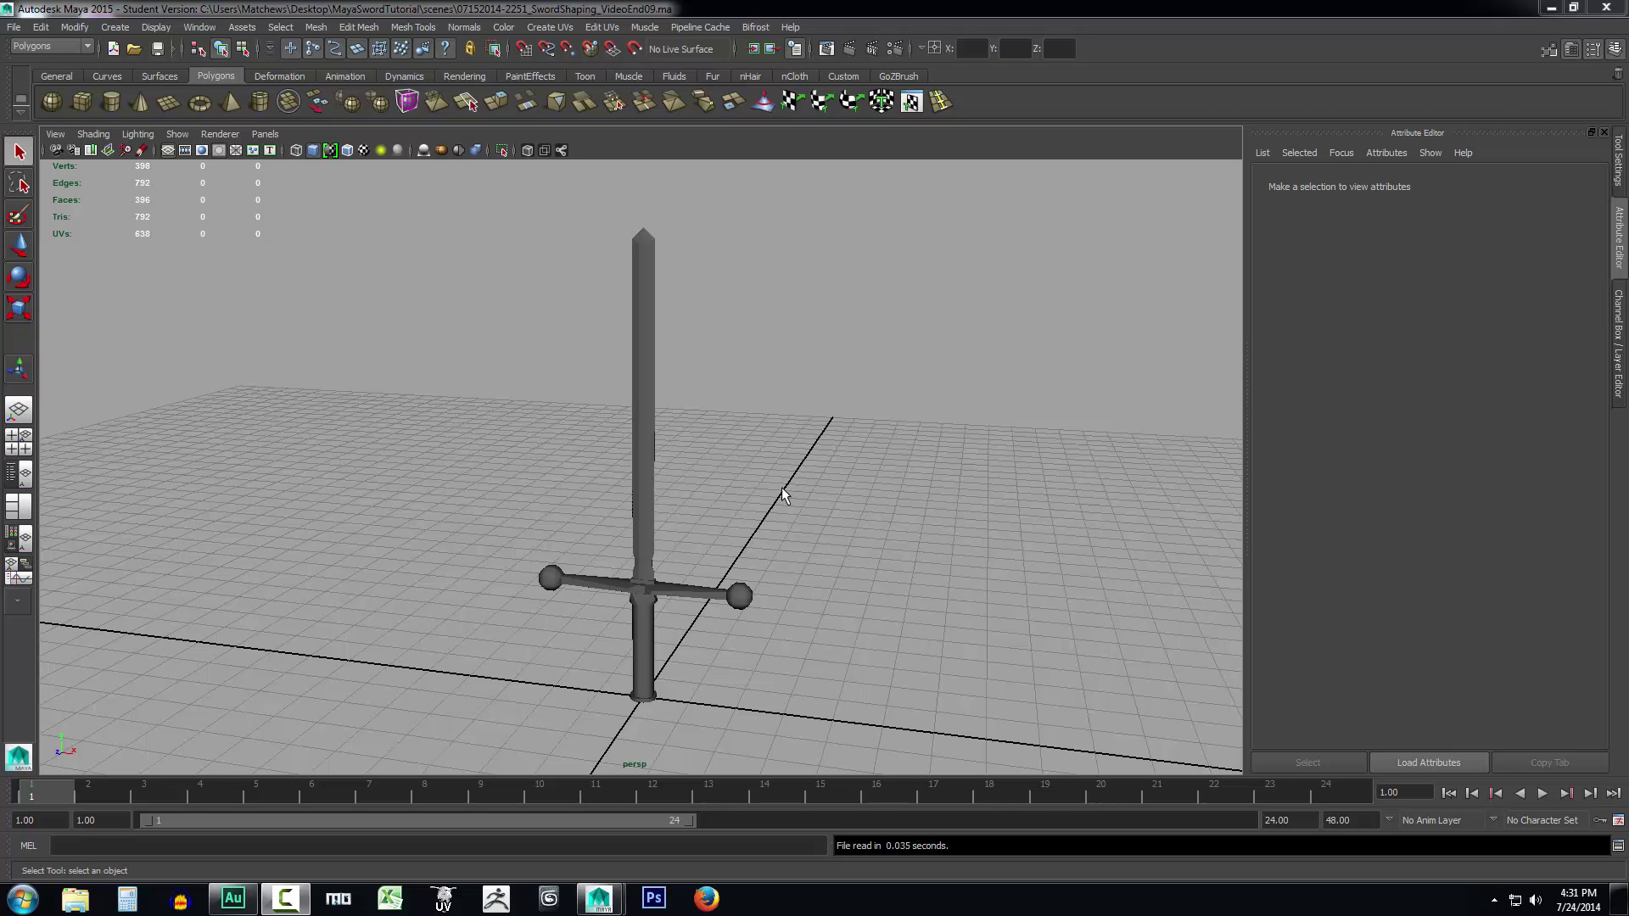
- Assign a new Lambert material to the sword
middle_click_drag(883, 534, 561, 531, "alt")
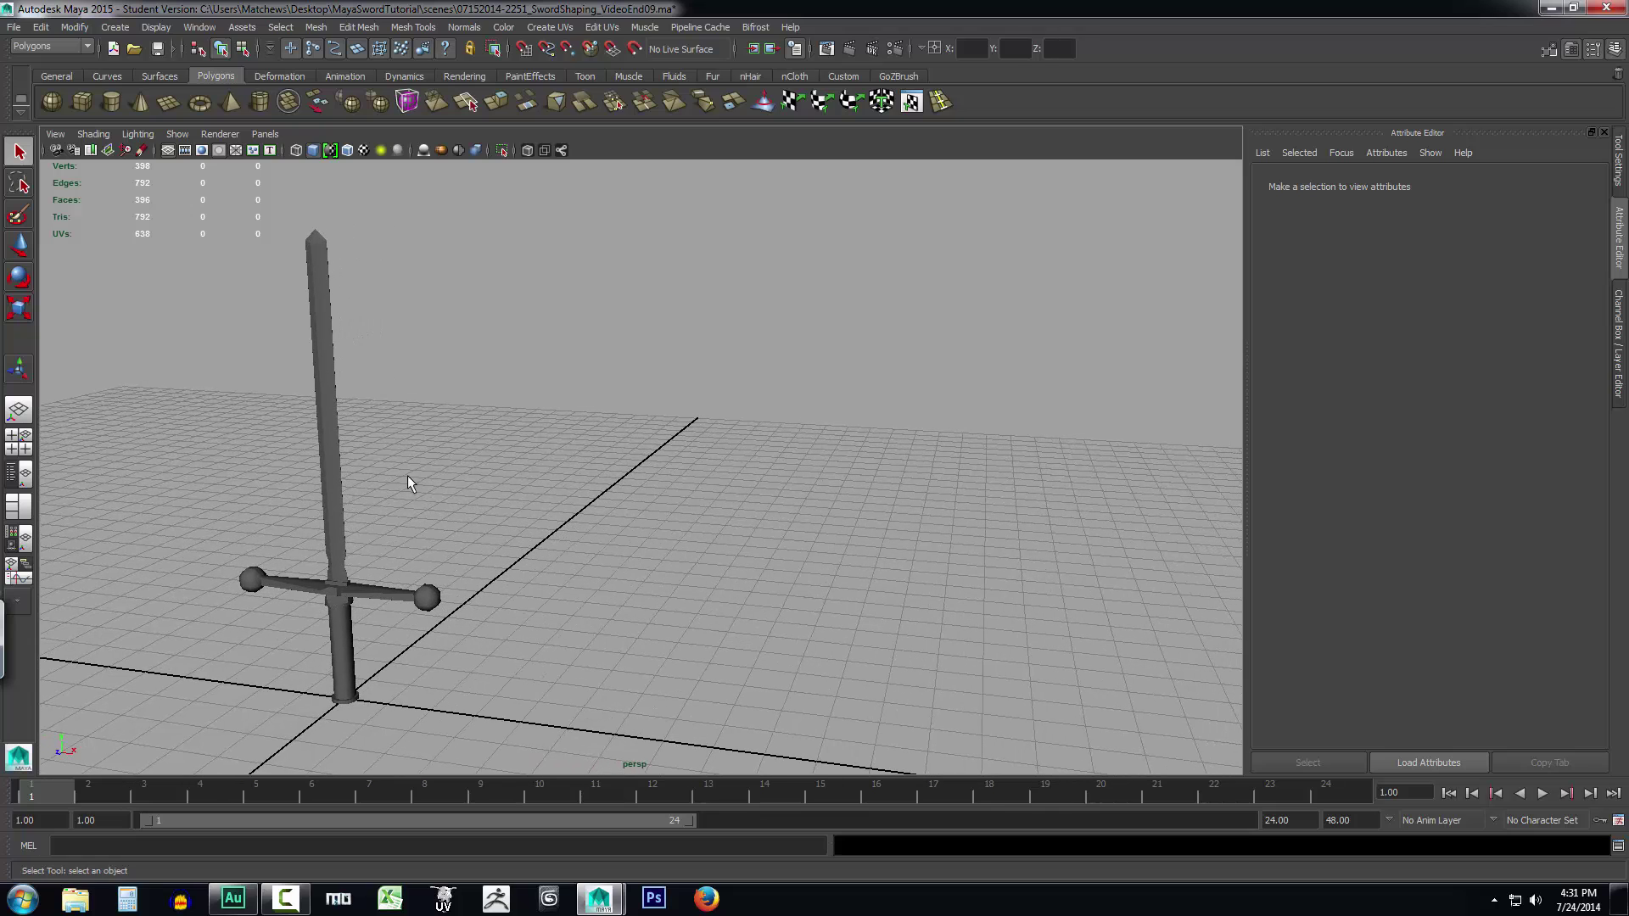
left_click(323, 404)
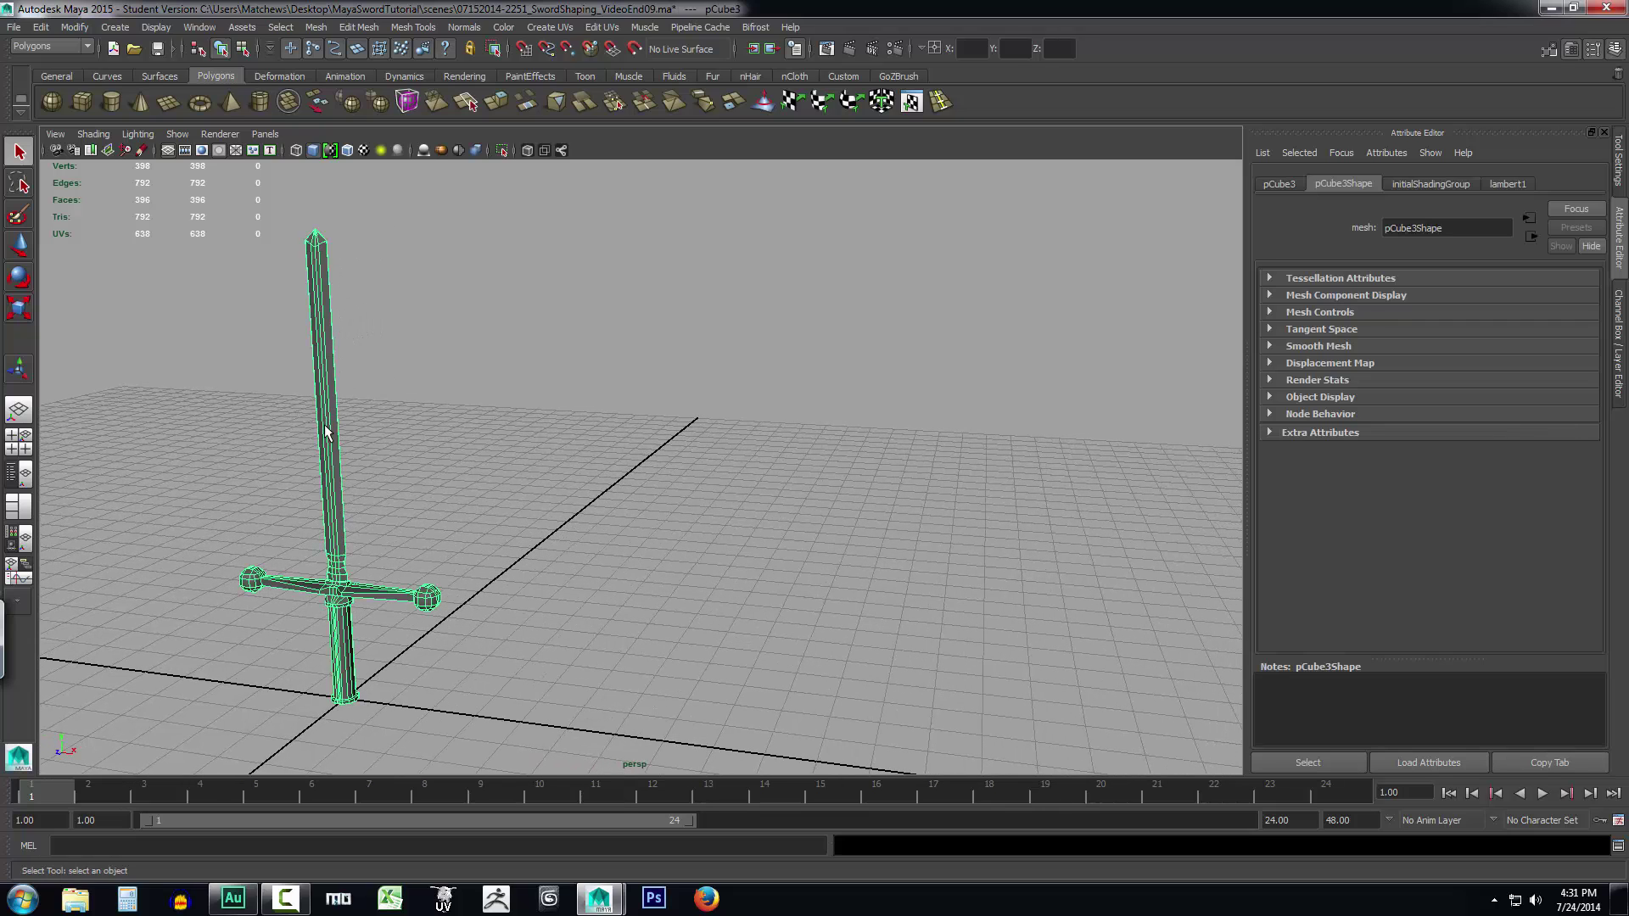
right_click(324, 402)
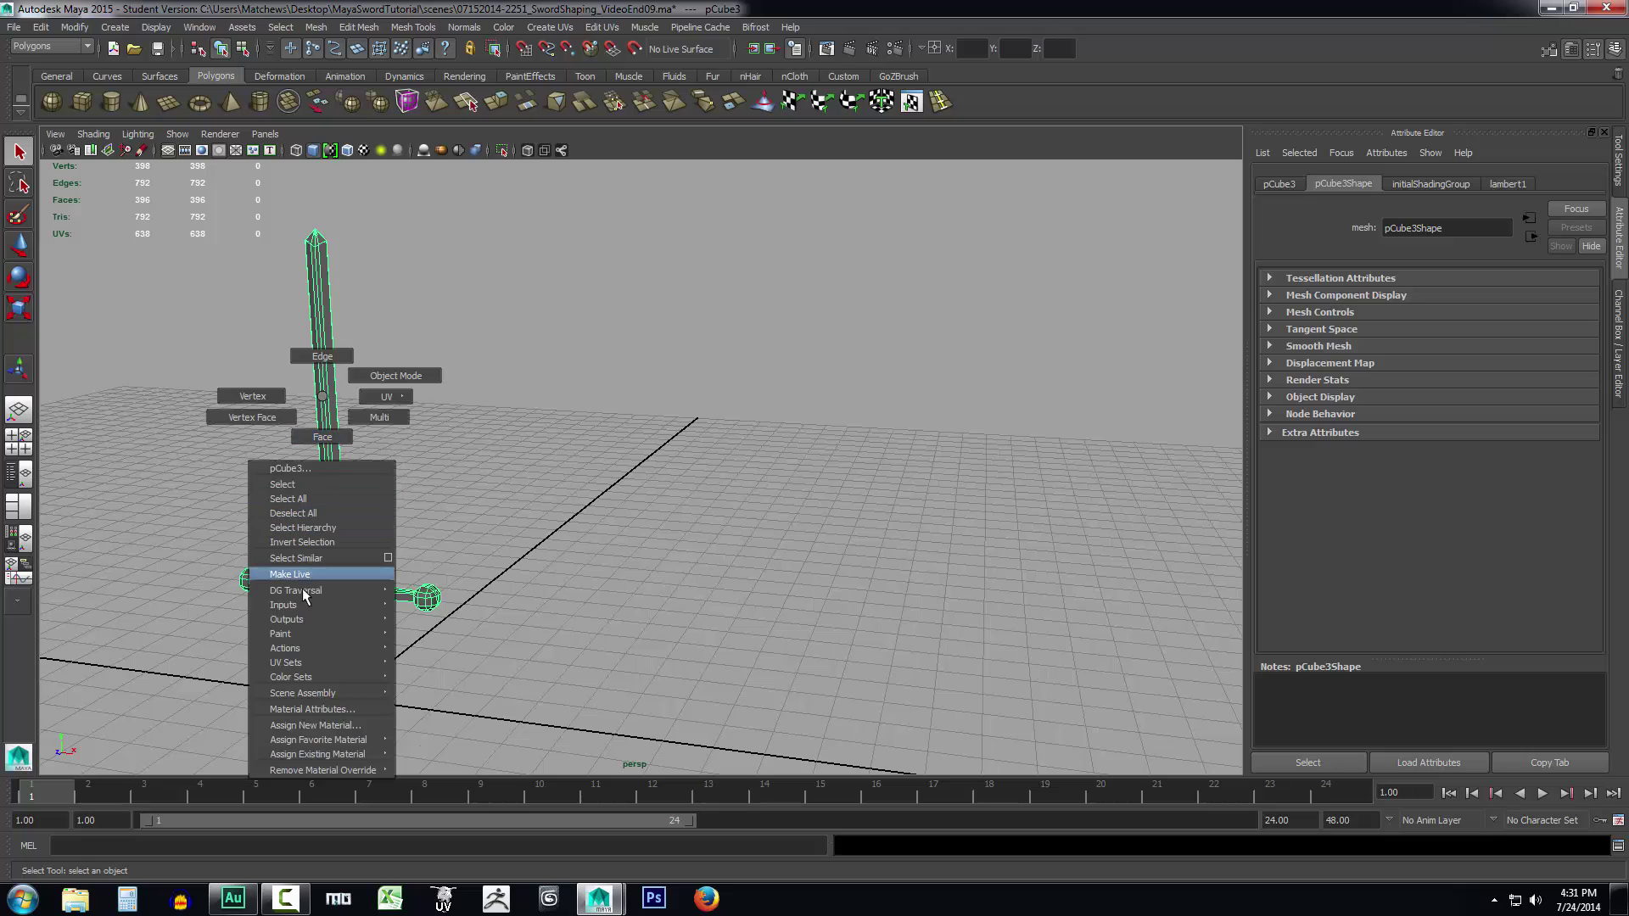
left_click(307, 725)
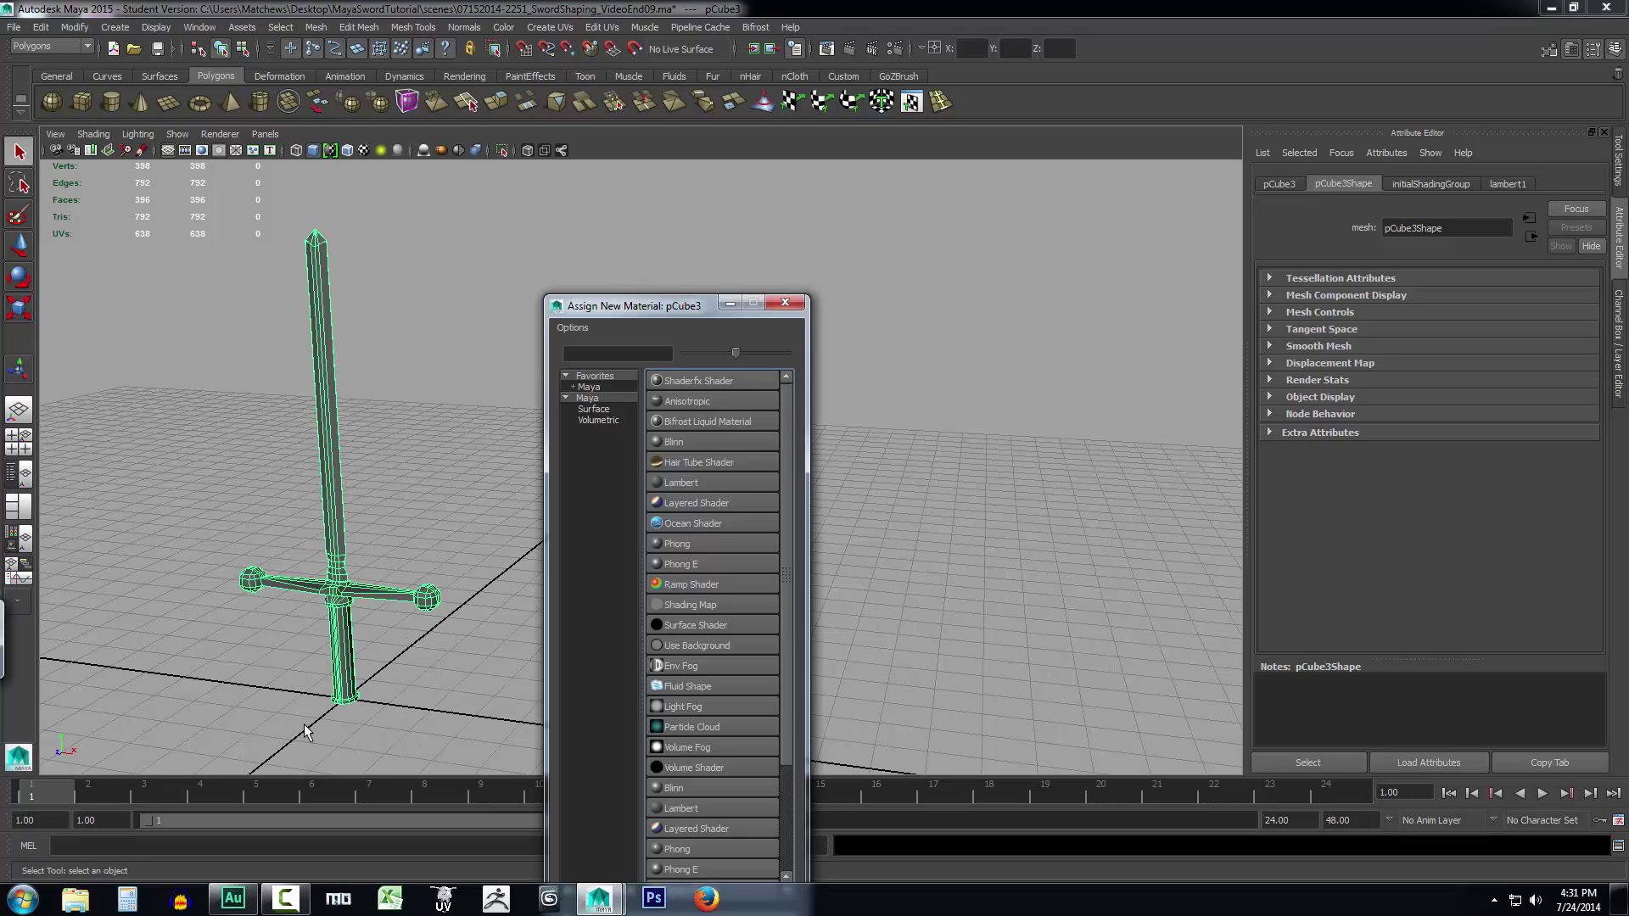
left_click(677, 483)
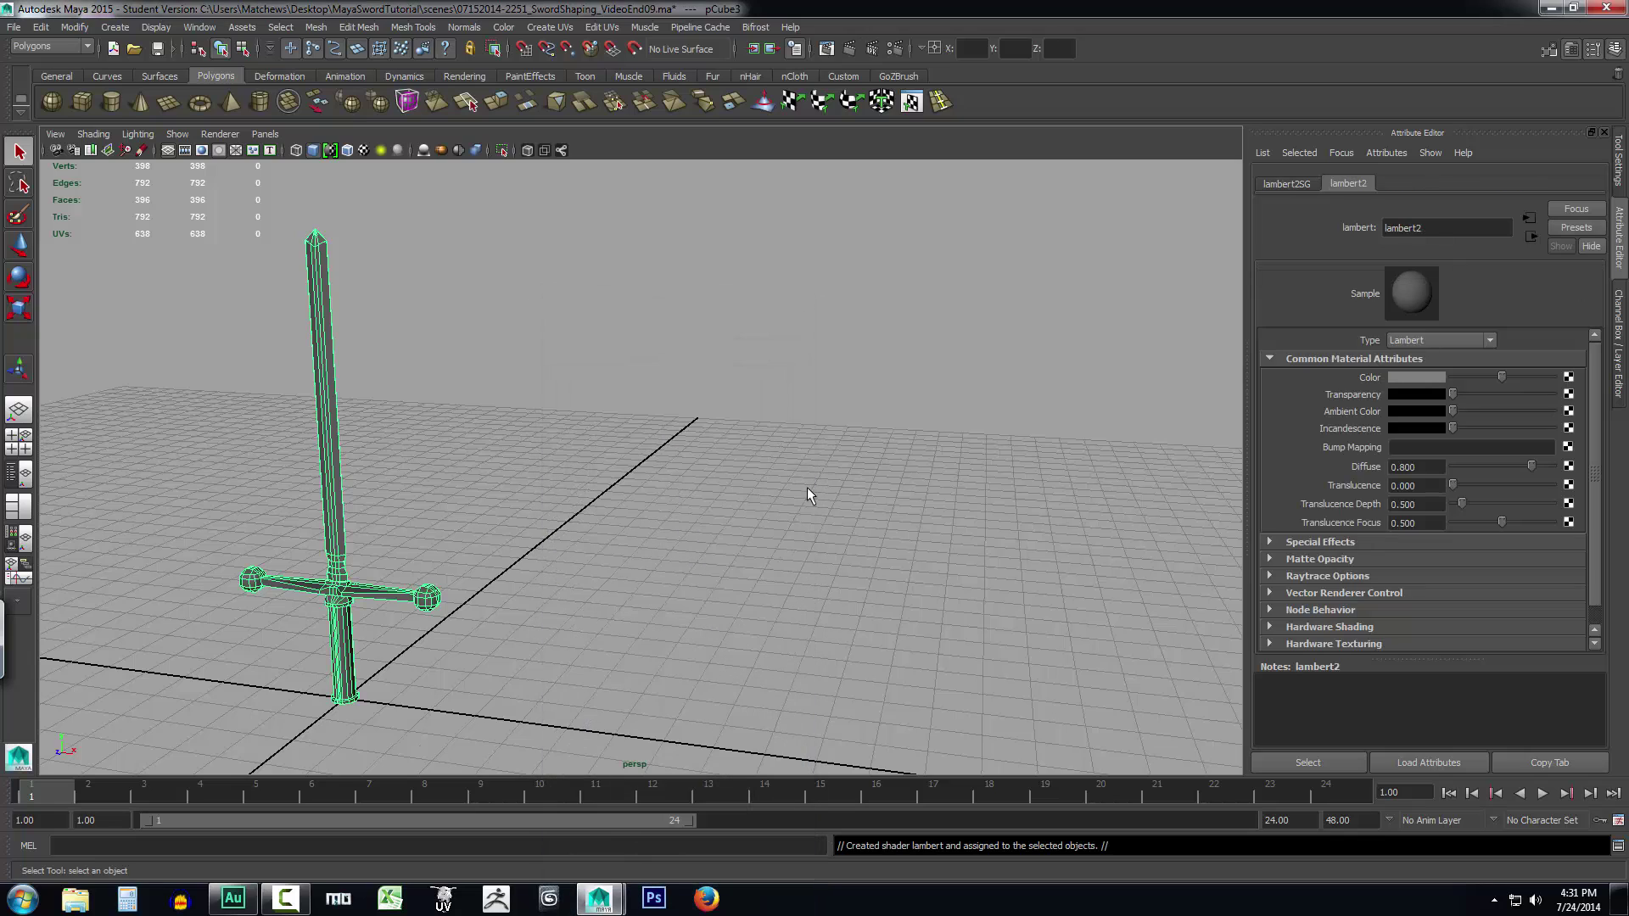
- Load UV_Testing.jpg as a file texture for the Lambert's colour
left_click(1569, 378)
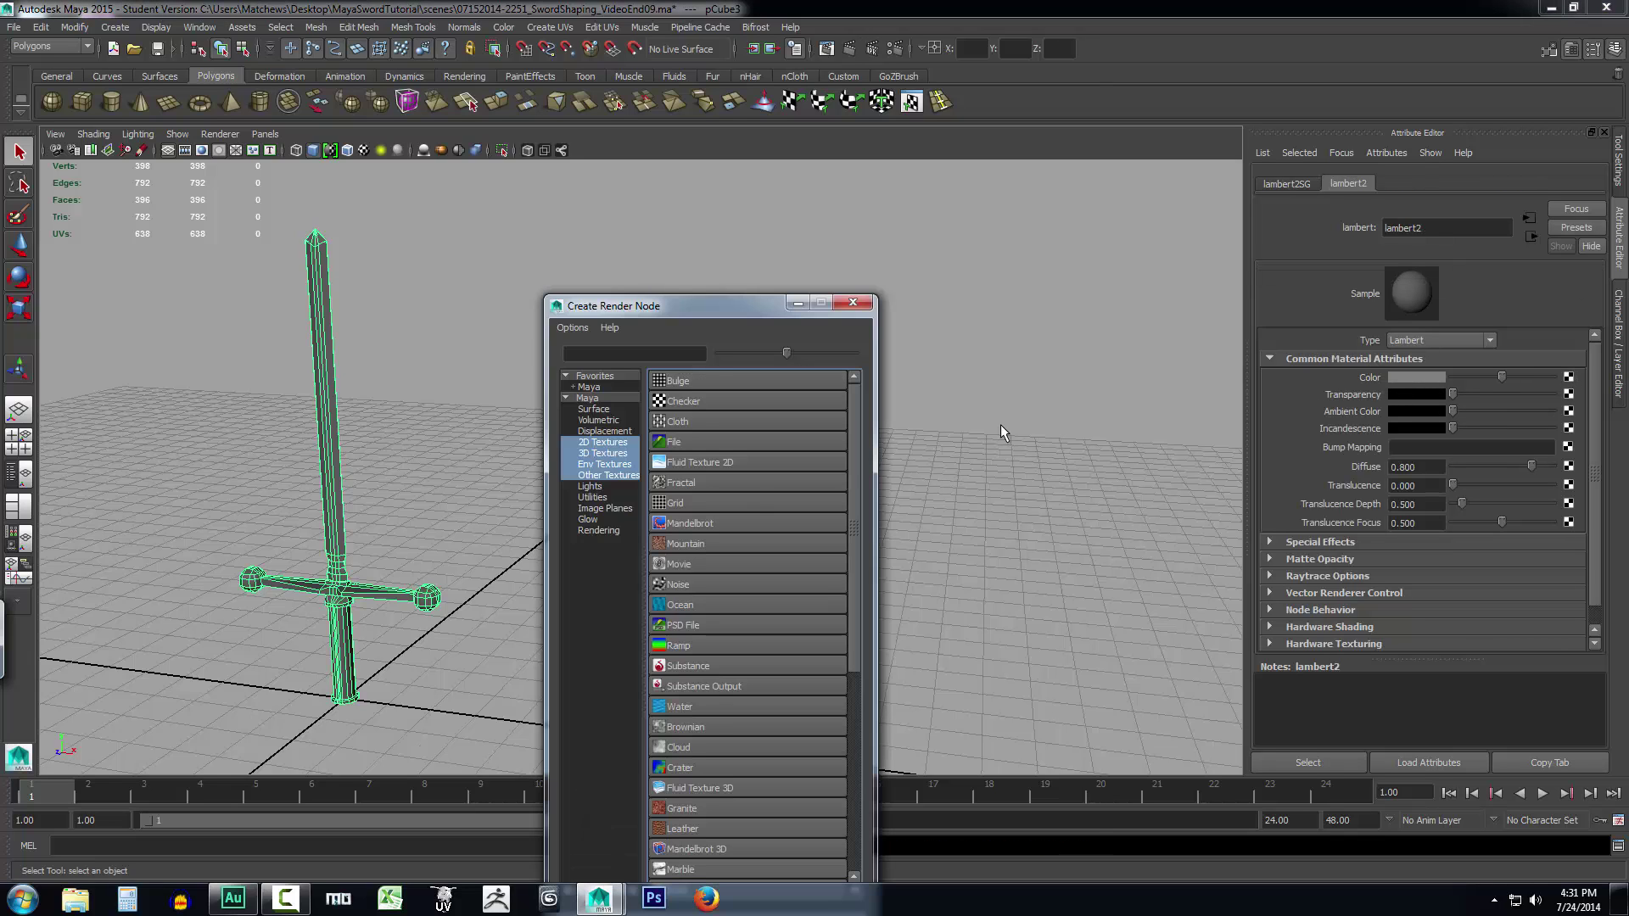
left_click(675, 443)
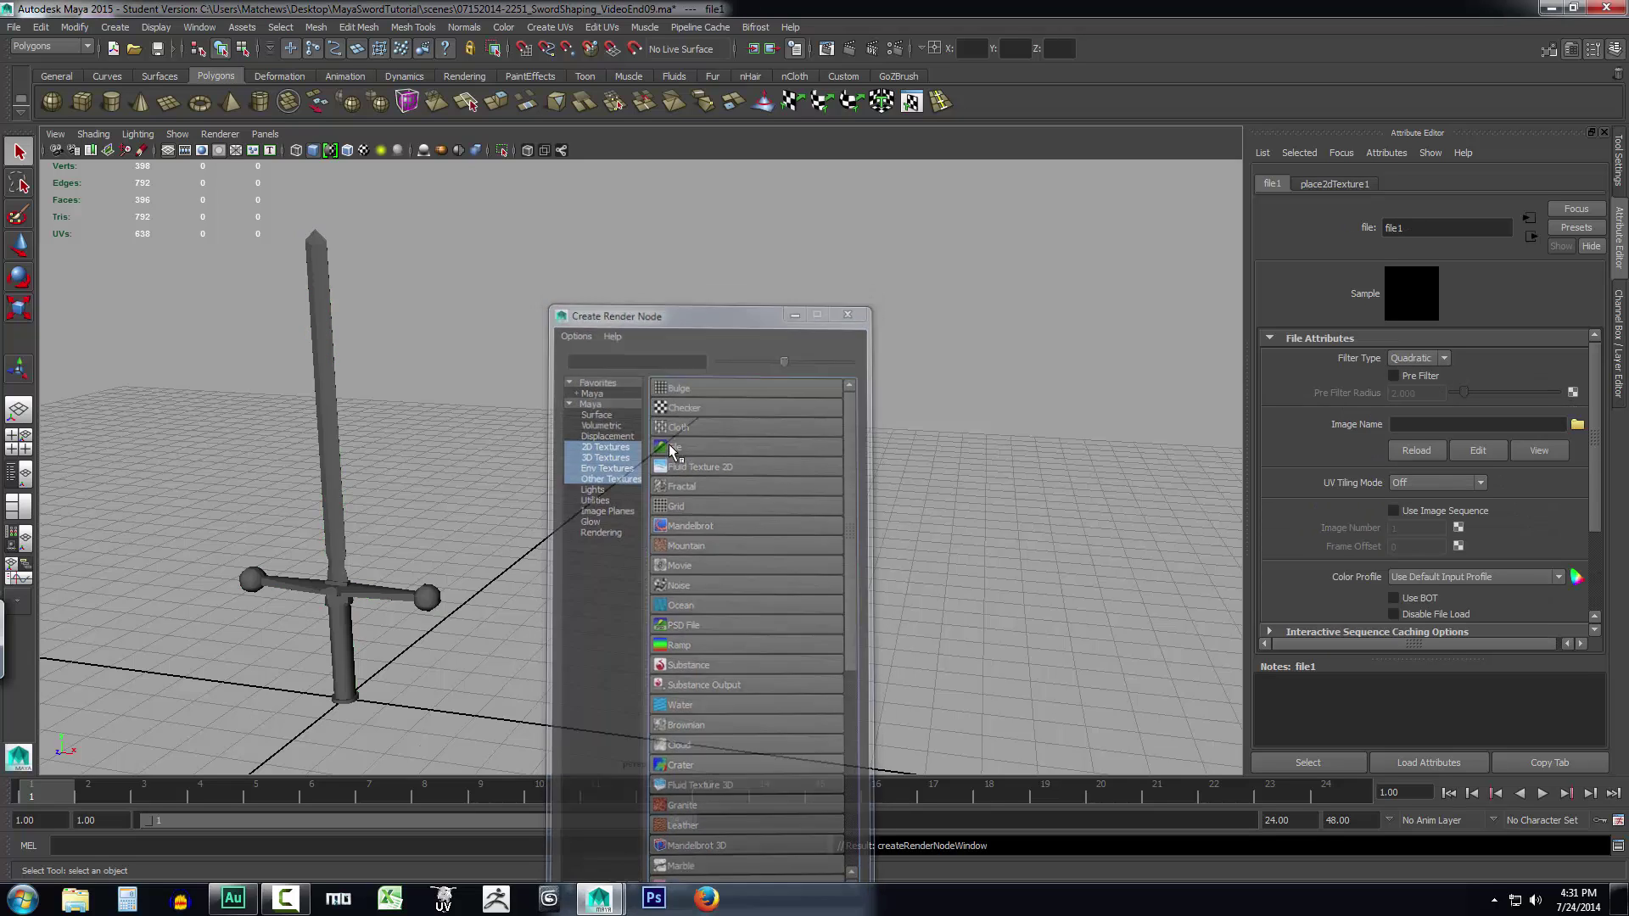
left_click(1578, 424)
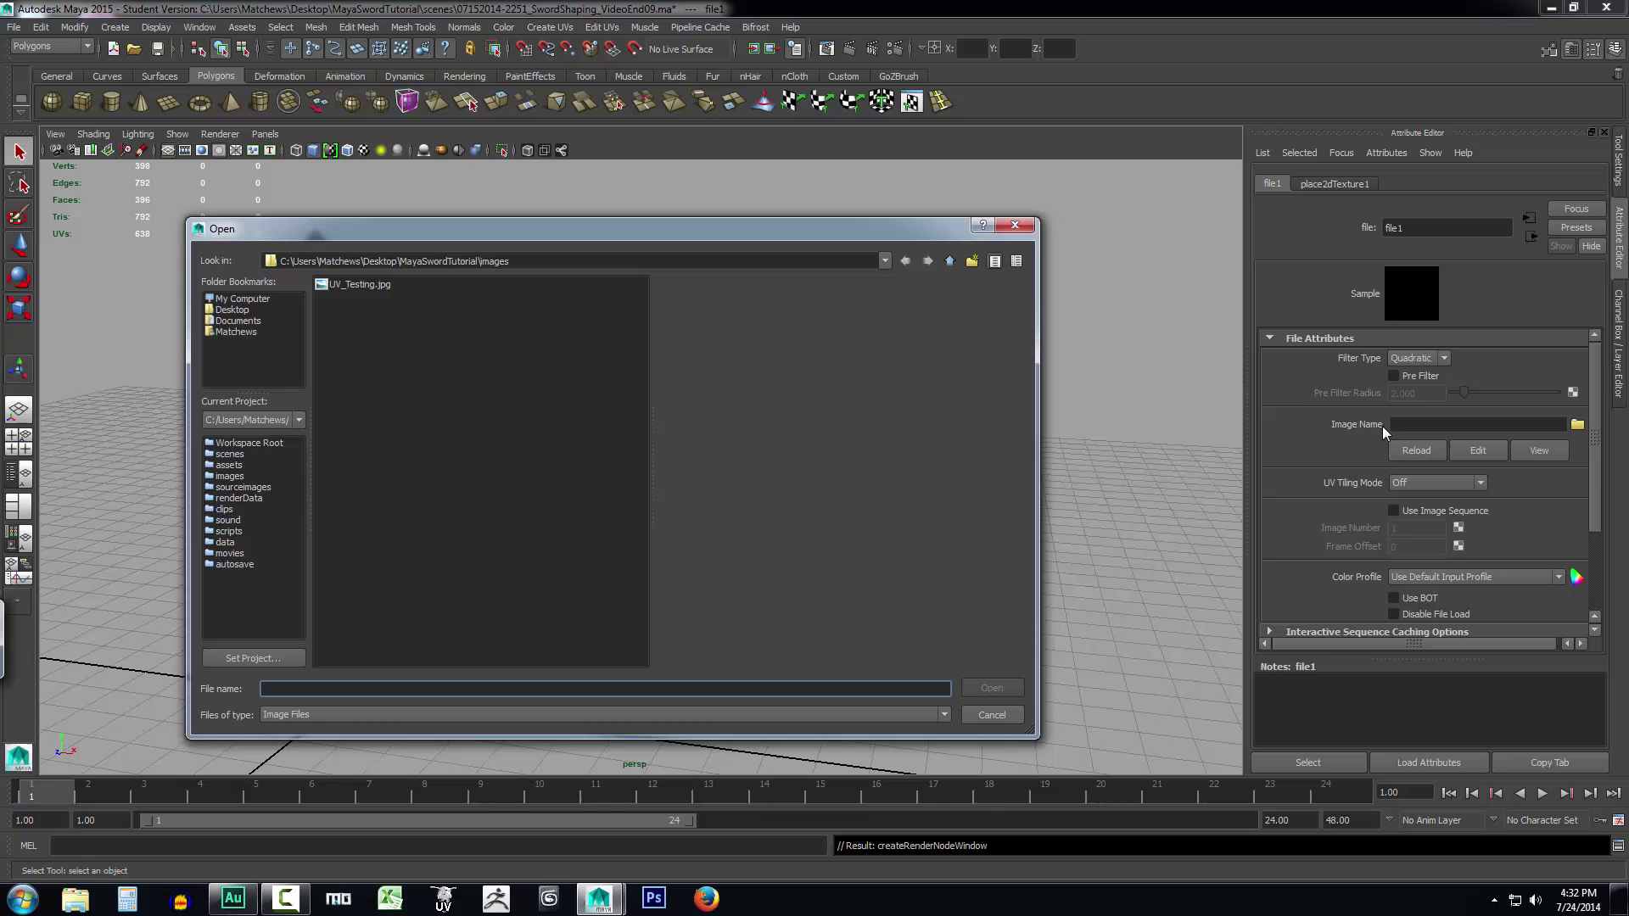
left_click(348, 285)
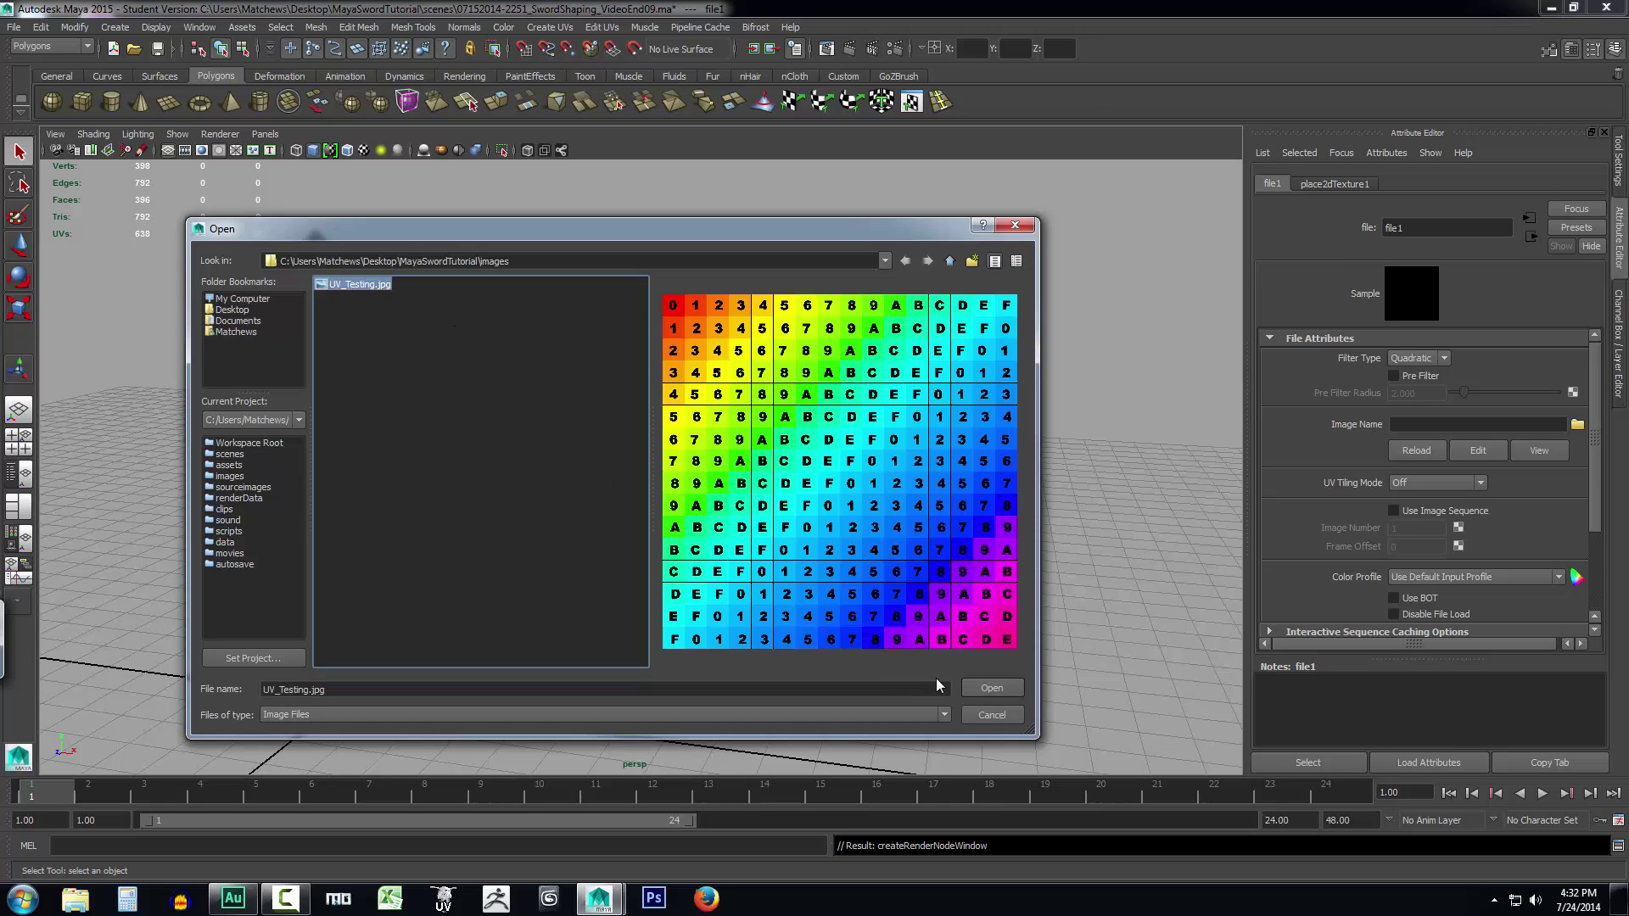
left_click(991, 688)
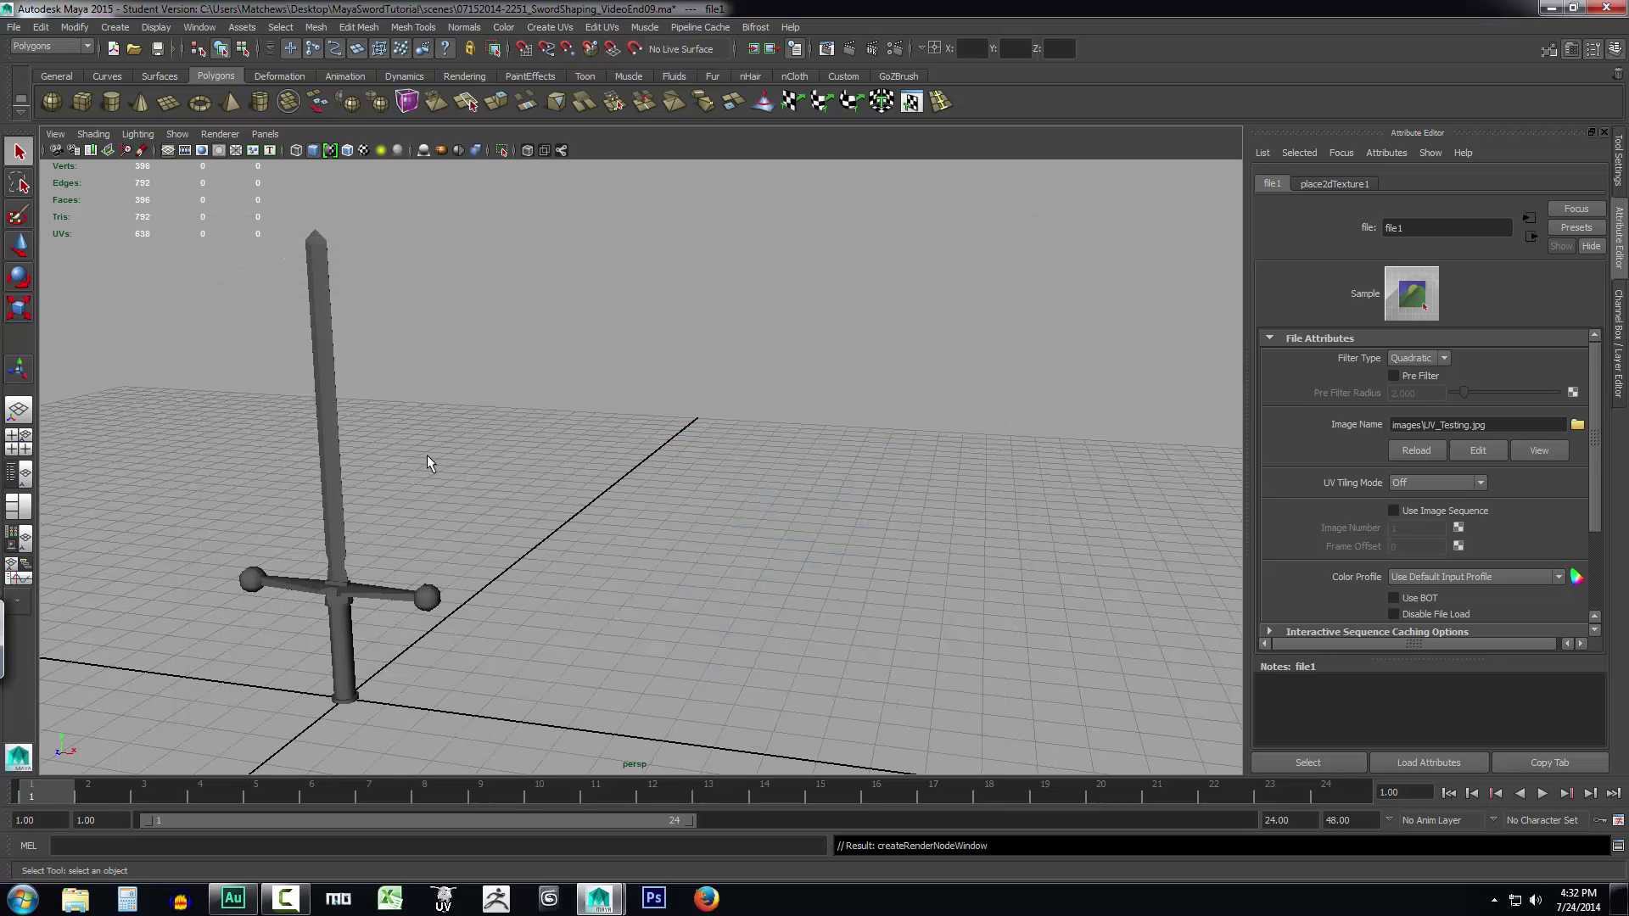
- Switch to textured display with 6, inspect the blade close up, then view the whole sword
key("6")
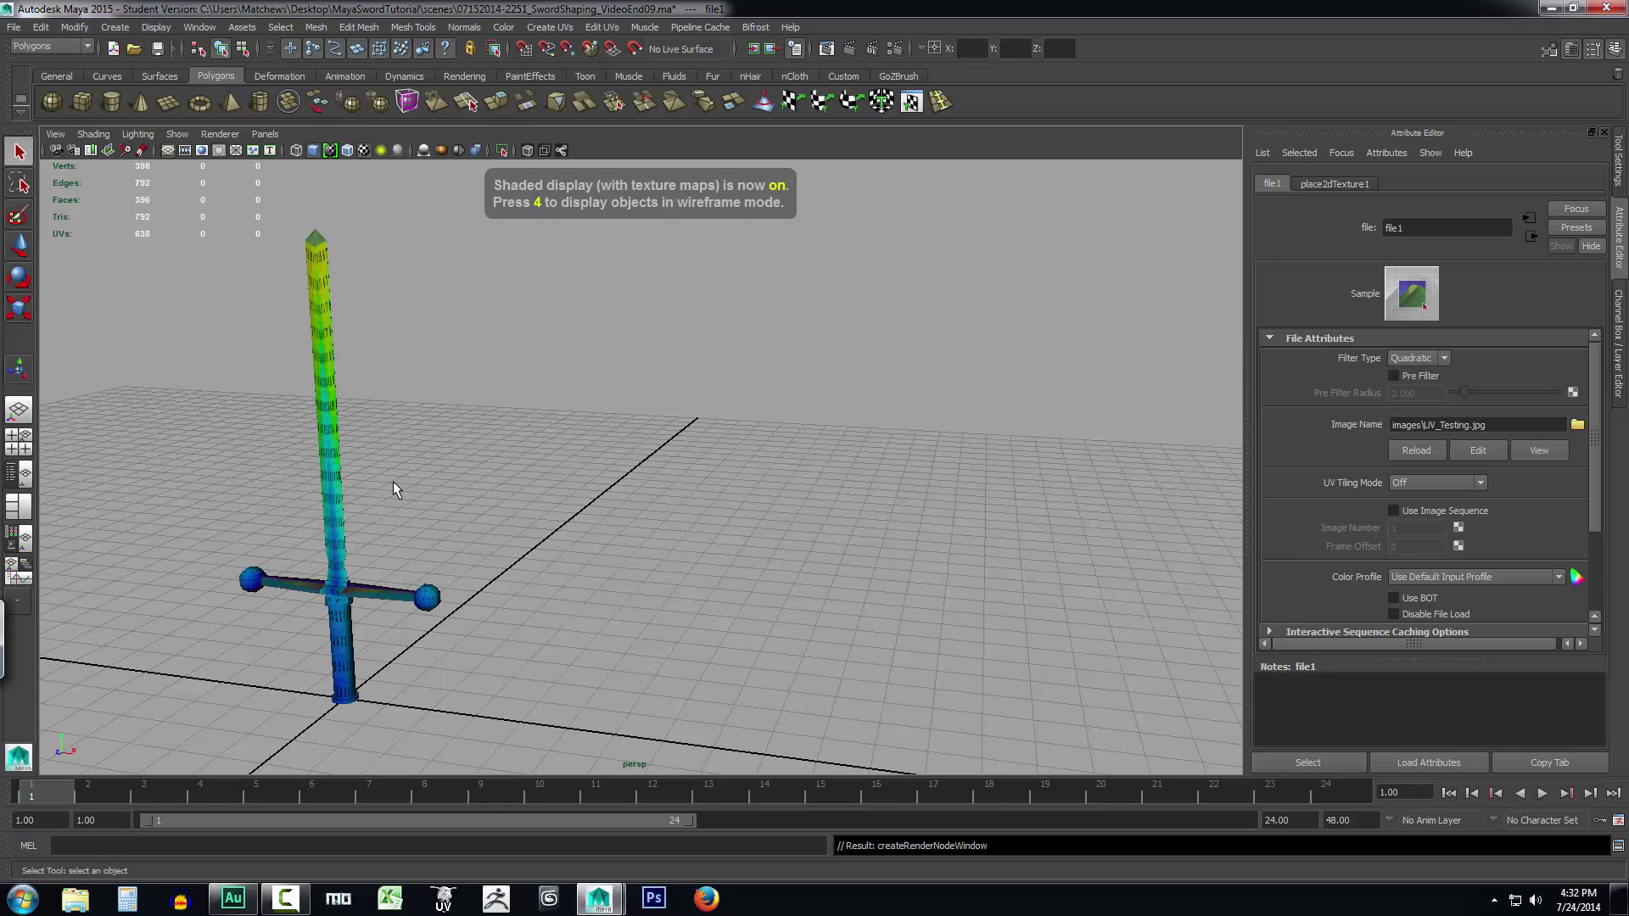
scroll(340, 482, "up", 4)
middle_click_drag(288, 484, 819, 517, "alt")
scroll(690, 492, "up", 3)
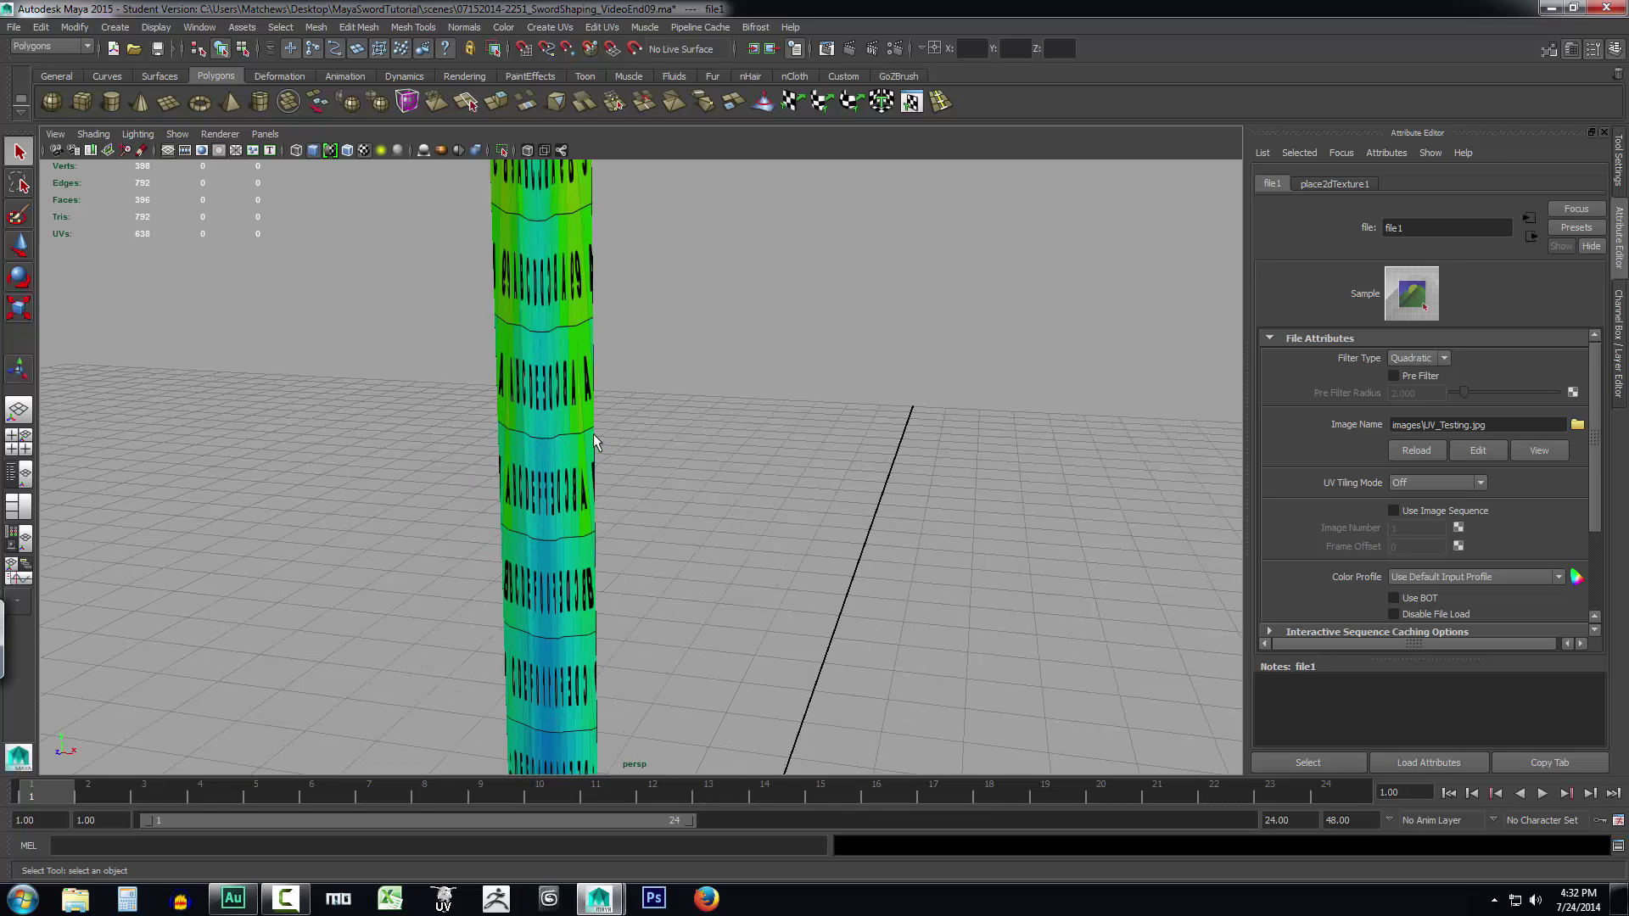
scroll(768, 503, "down", 5)
left_click_drag(828, 526, 598, 539, "alt")
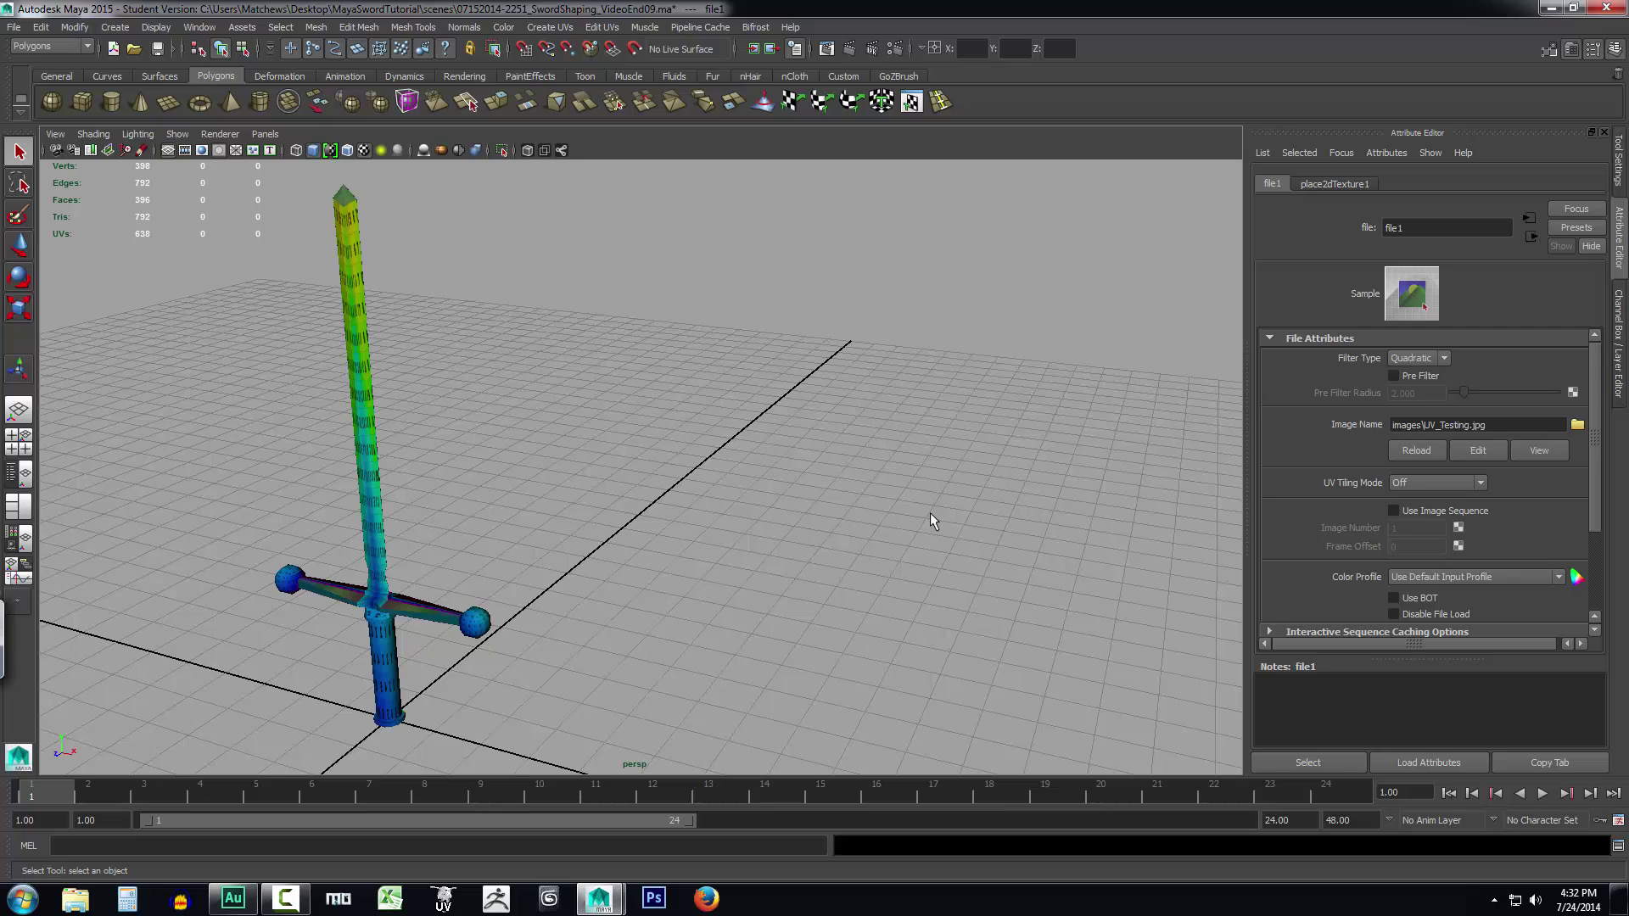
- Open Edit UVs > UV Texture Editor and select the sword to show its overlapping UVs
left_click(602, 27)
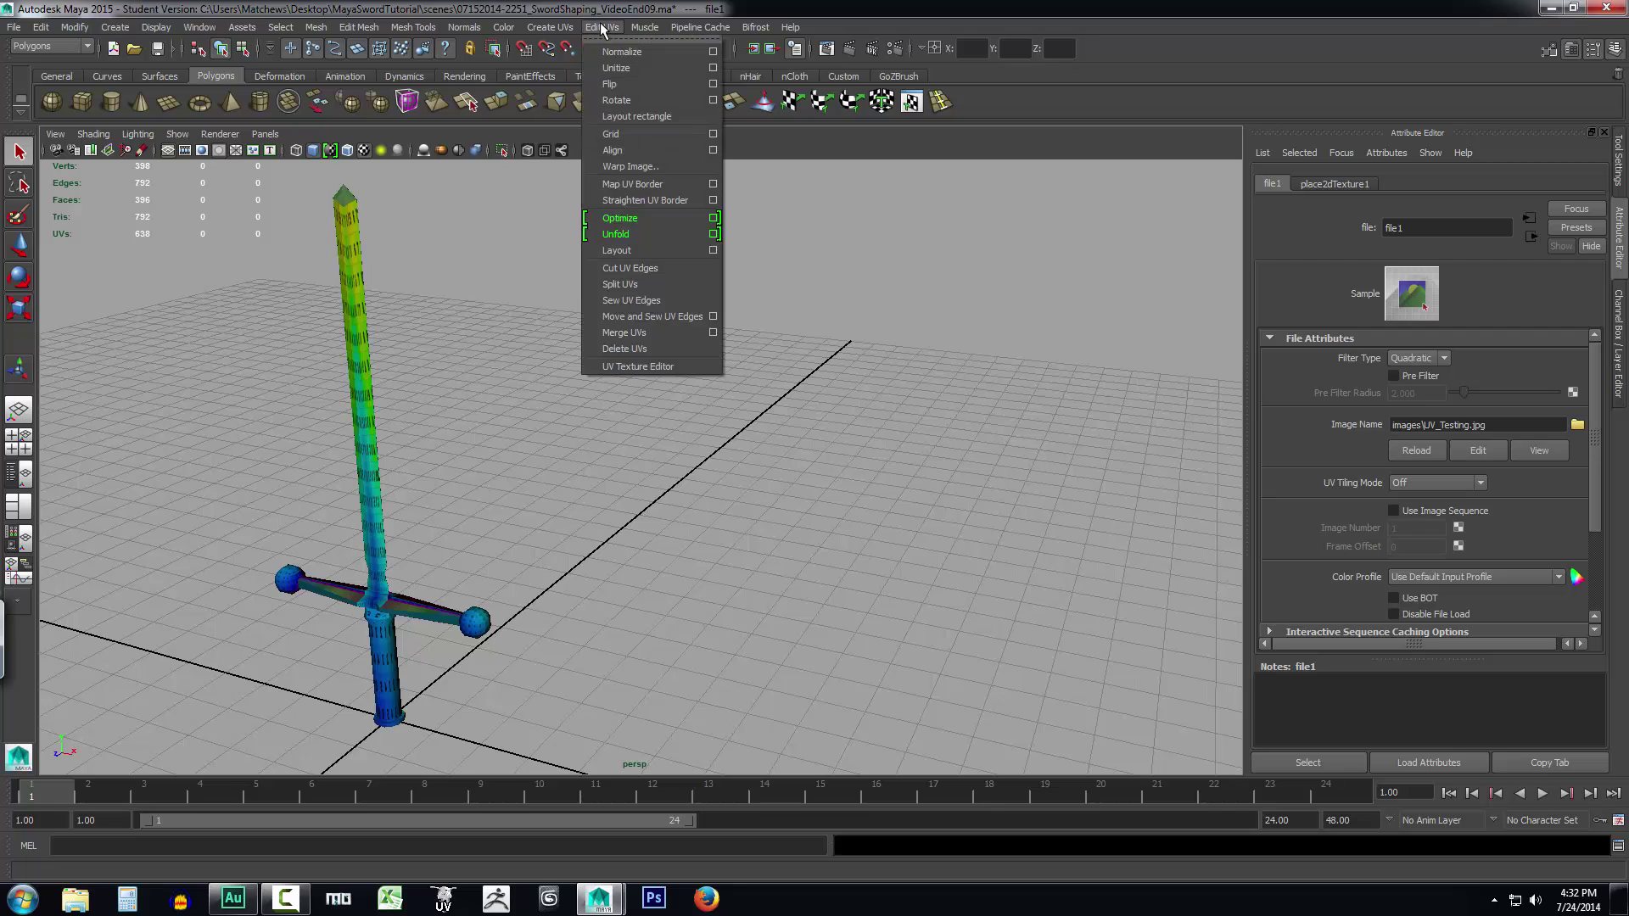
left_click(626, 367)
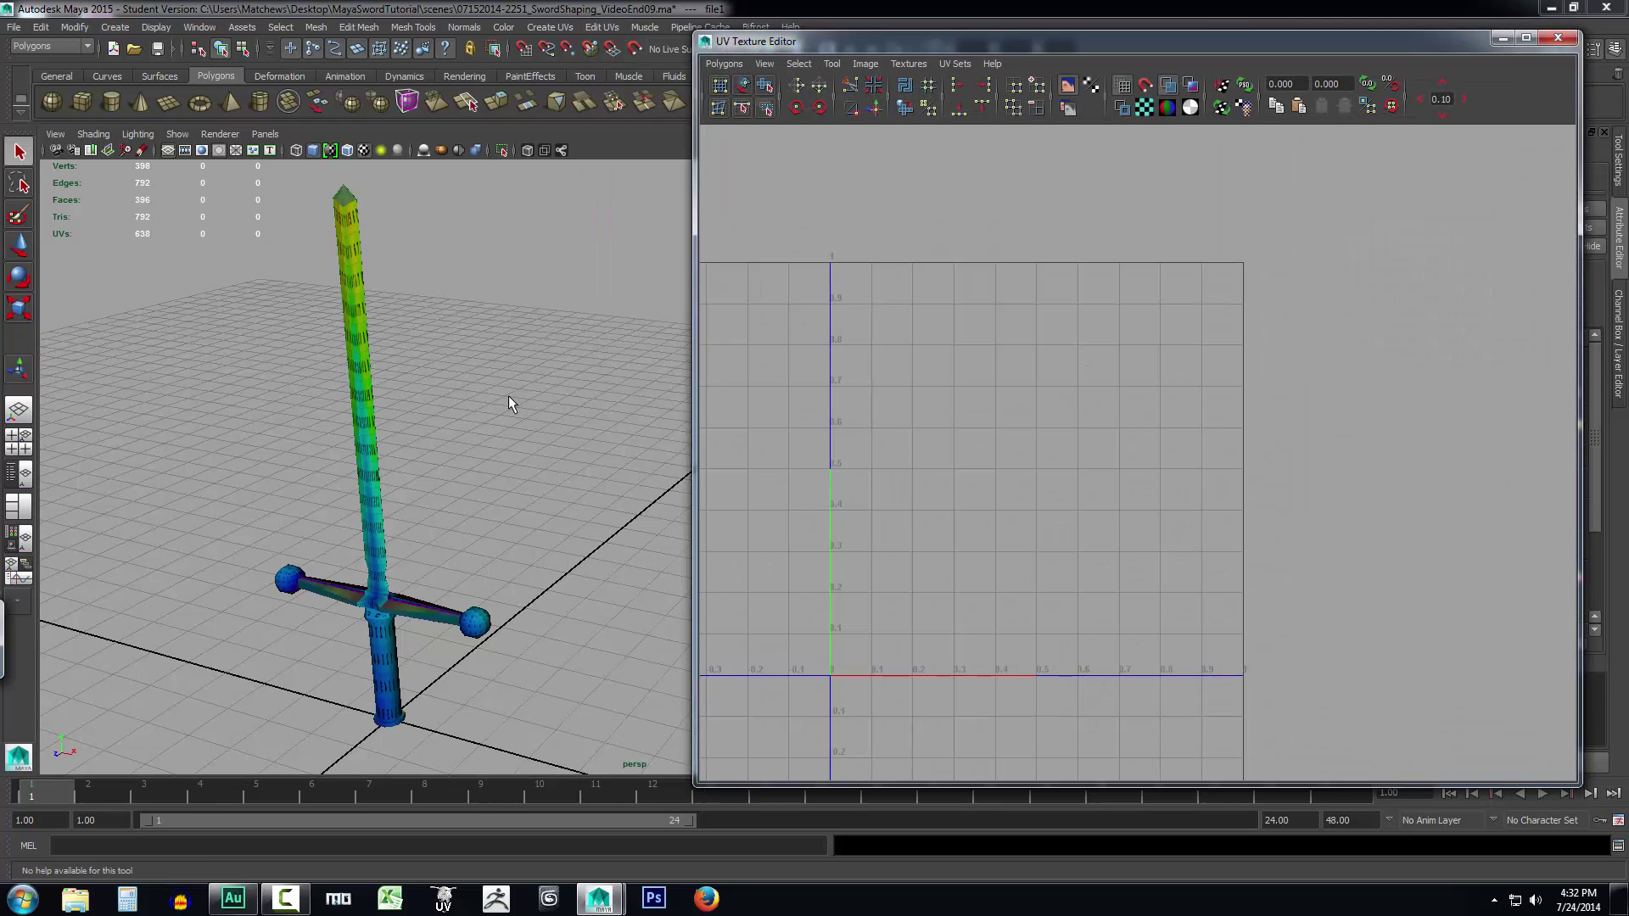
left_click(601, 27)
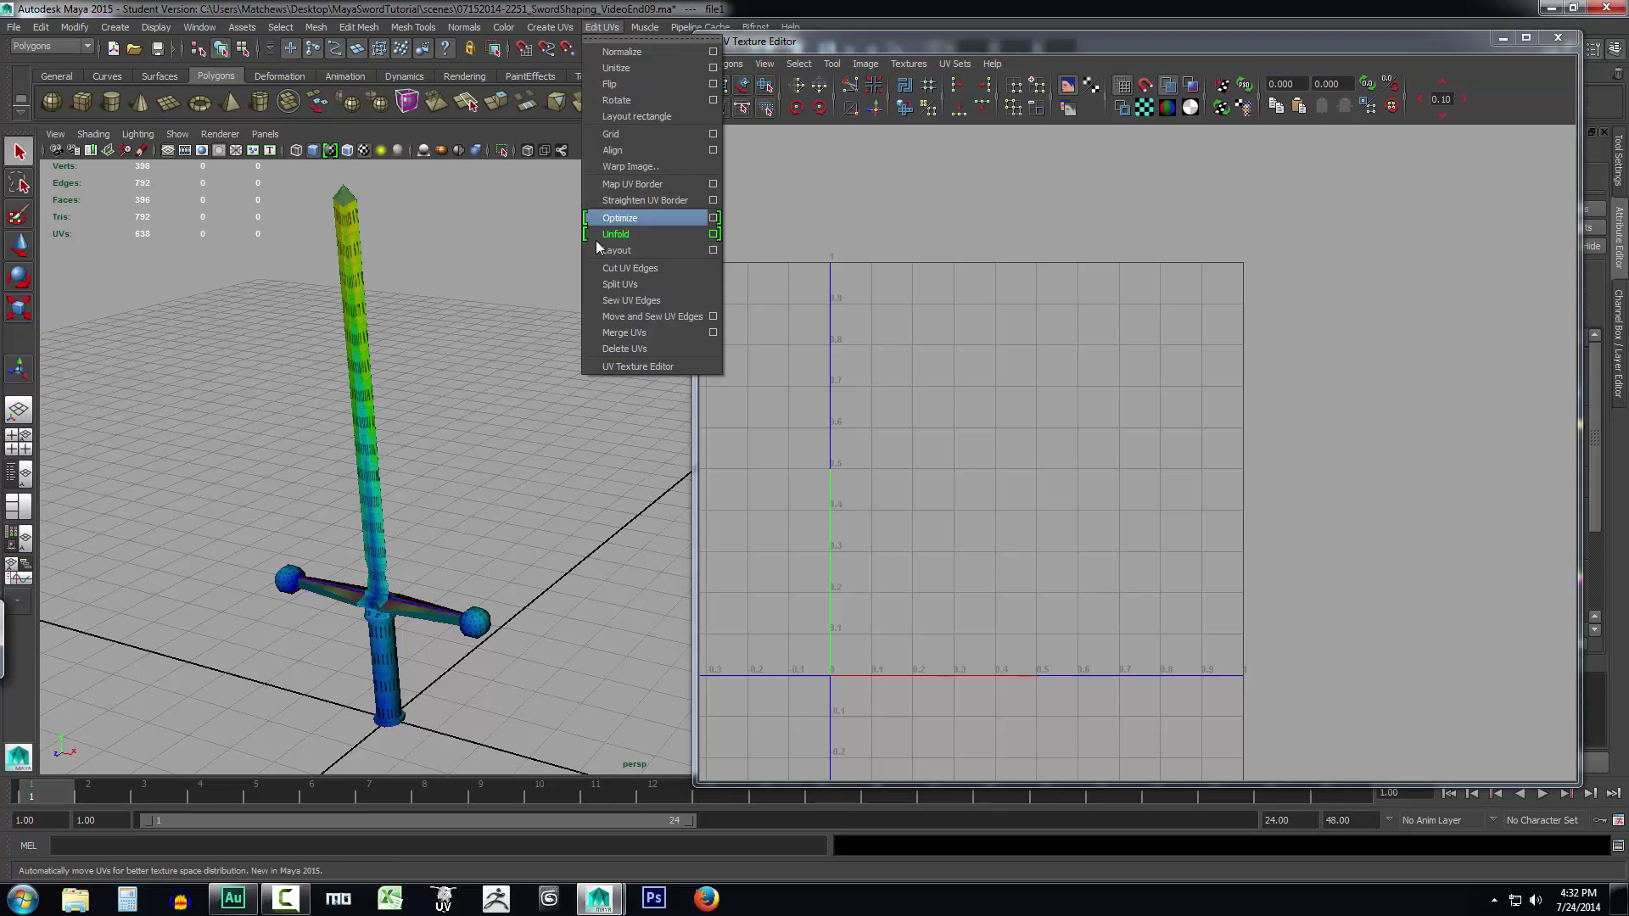
left_click(355, 346)
left_click(355, 346)
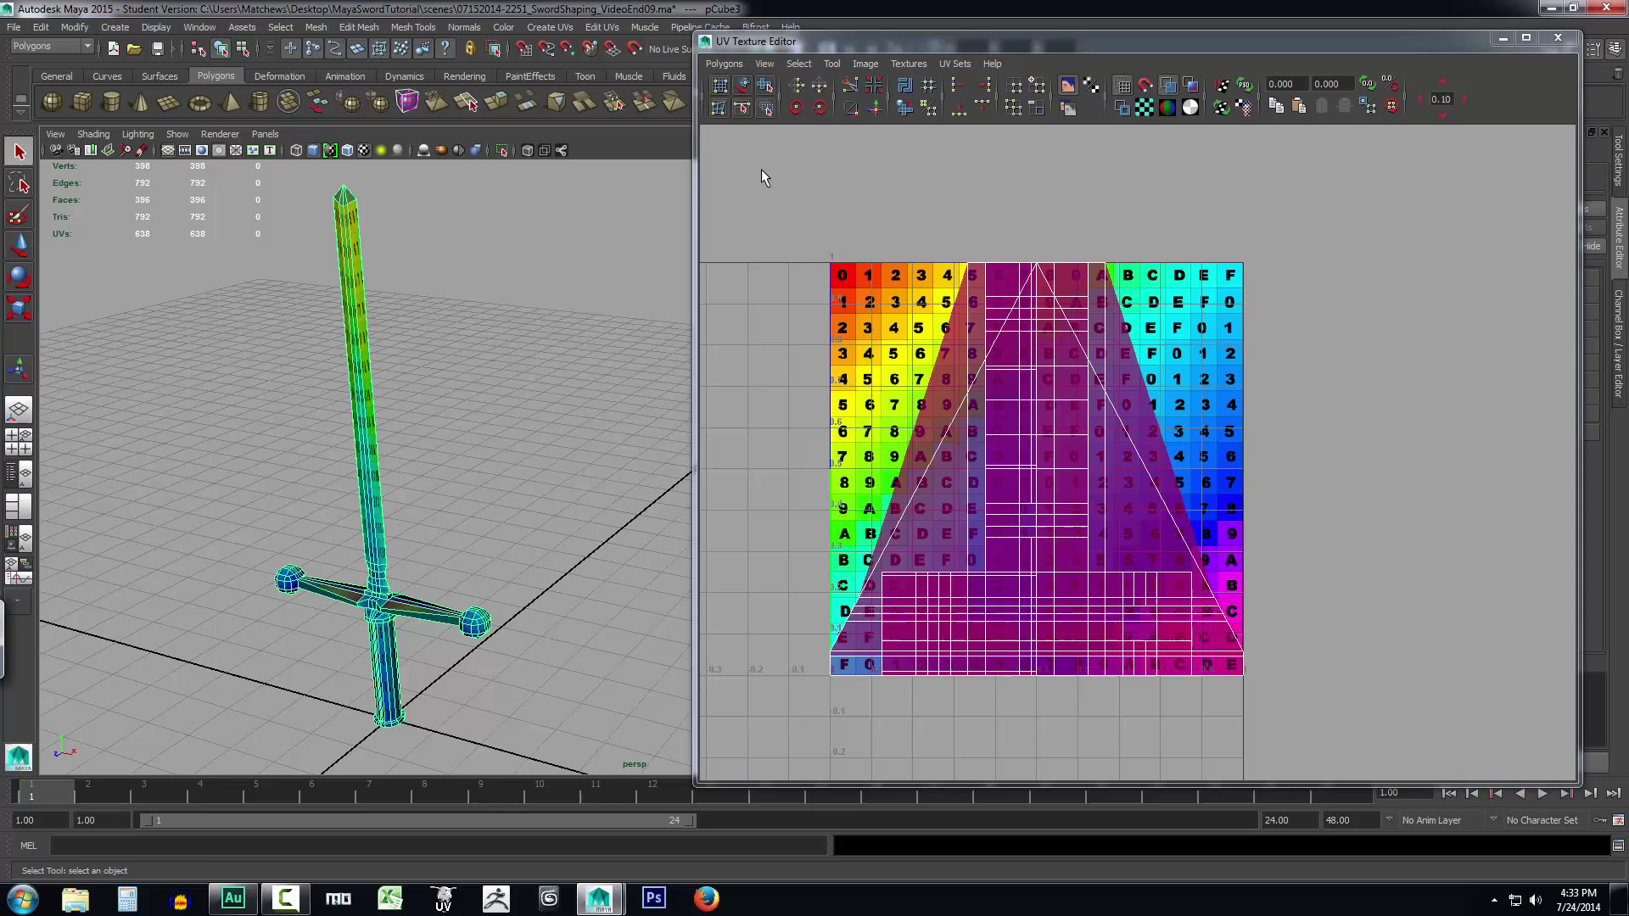
left_click(550, 27)
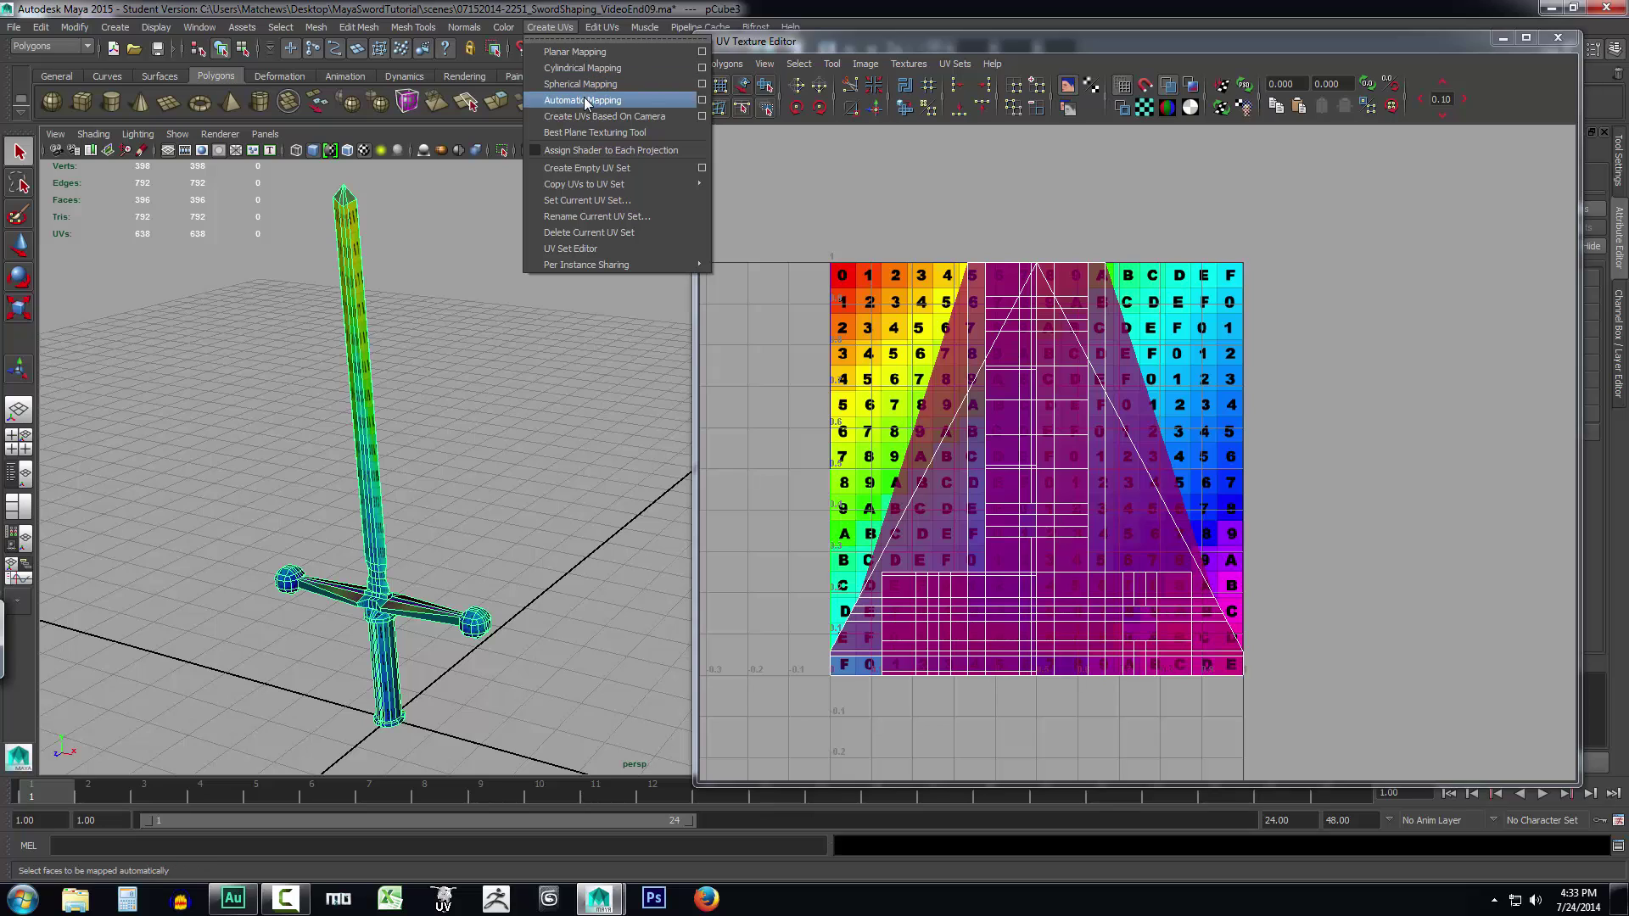
- Open the Automatic Mapping options, keep Planes at 6, and reframe the sword
left_click(702, 101)
left_click_drag(866, 217, 508, 193)
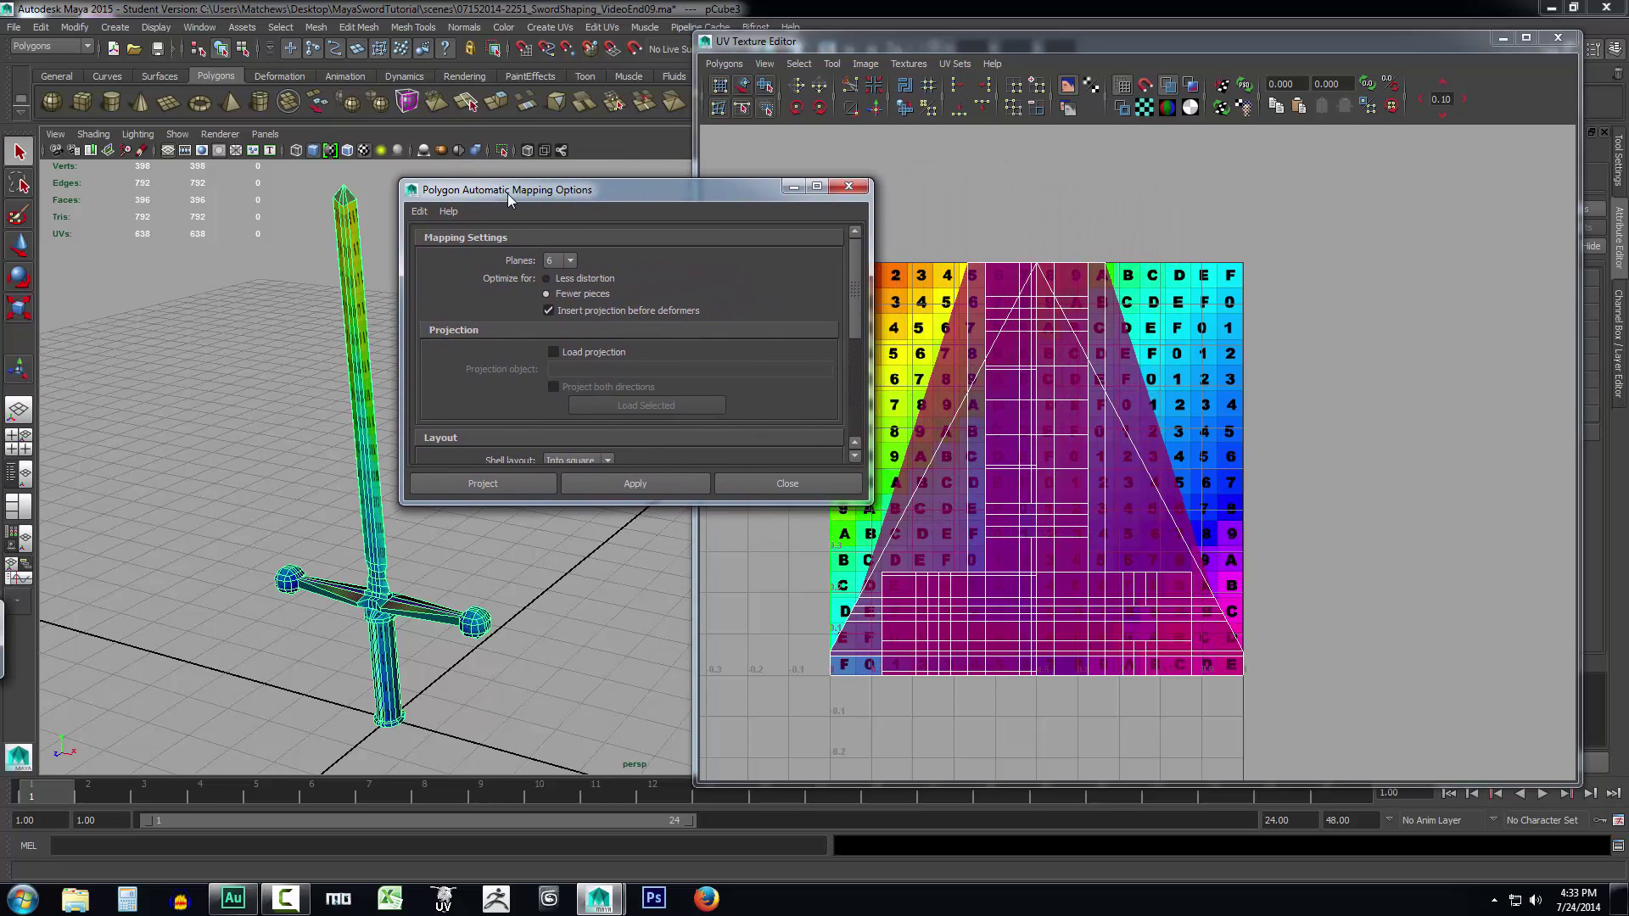
left_click(571, 261)
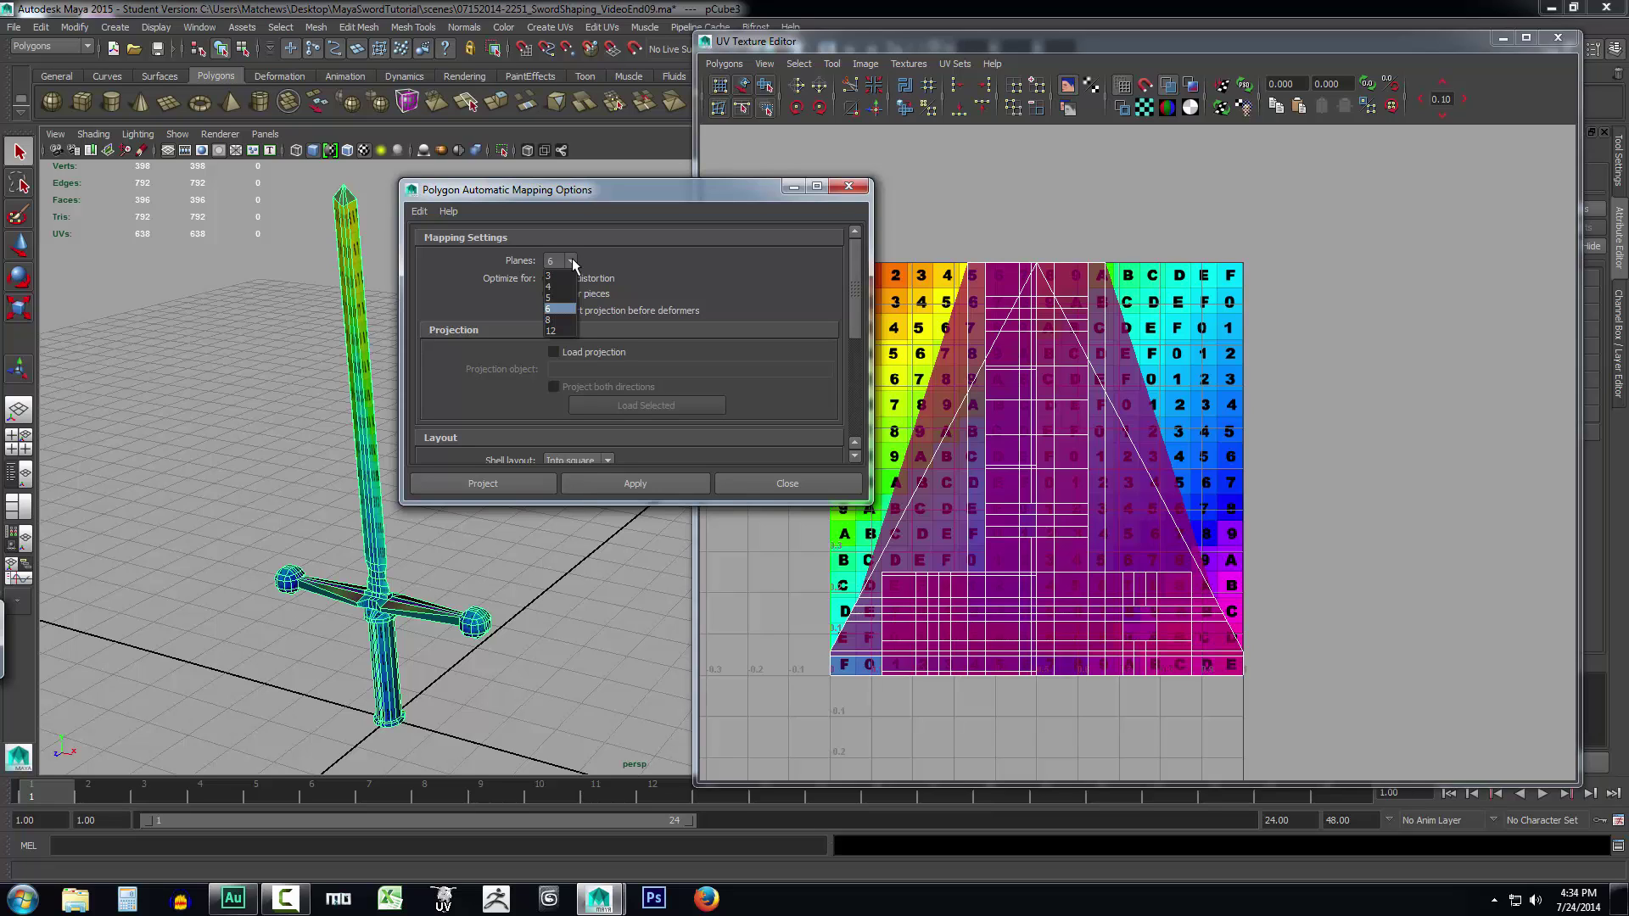
left_click(572, 263)
left_click_drag(535, 189, 747, 197)
left_click_drag(547, 297, 516, 367, "alt")
scroll(400, 398, "up", 5)
scroll(399, 390, "down", 3)
scroll(450, 375, "up", 3)
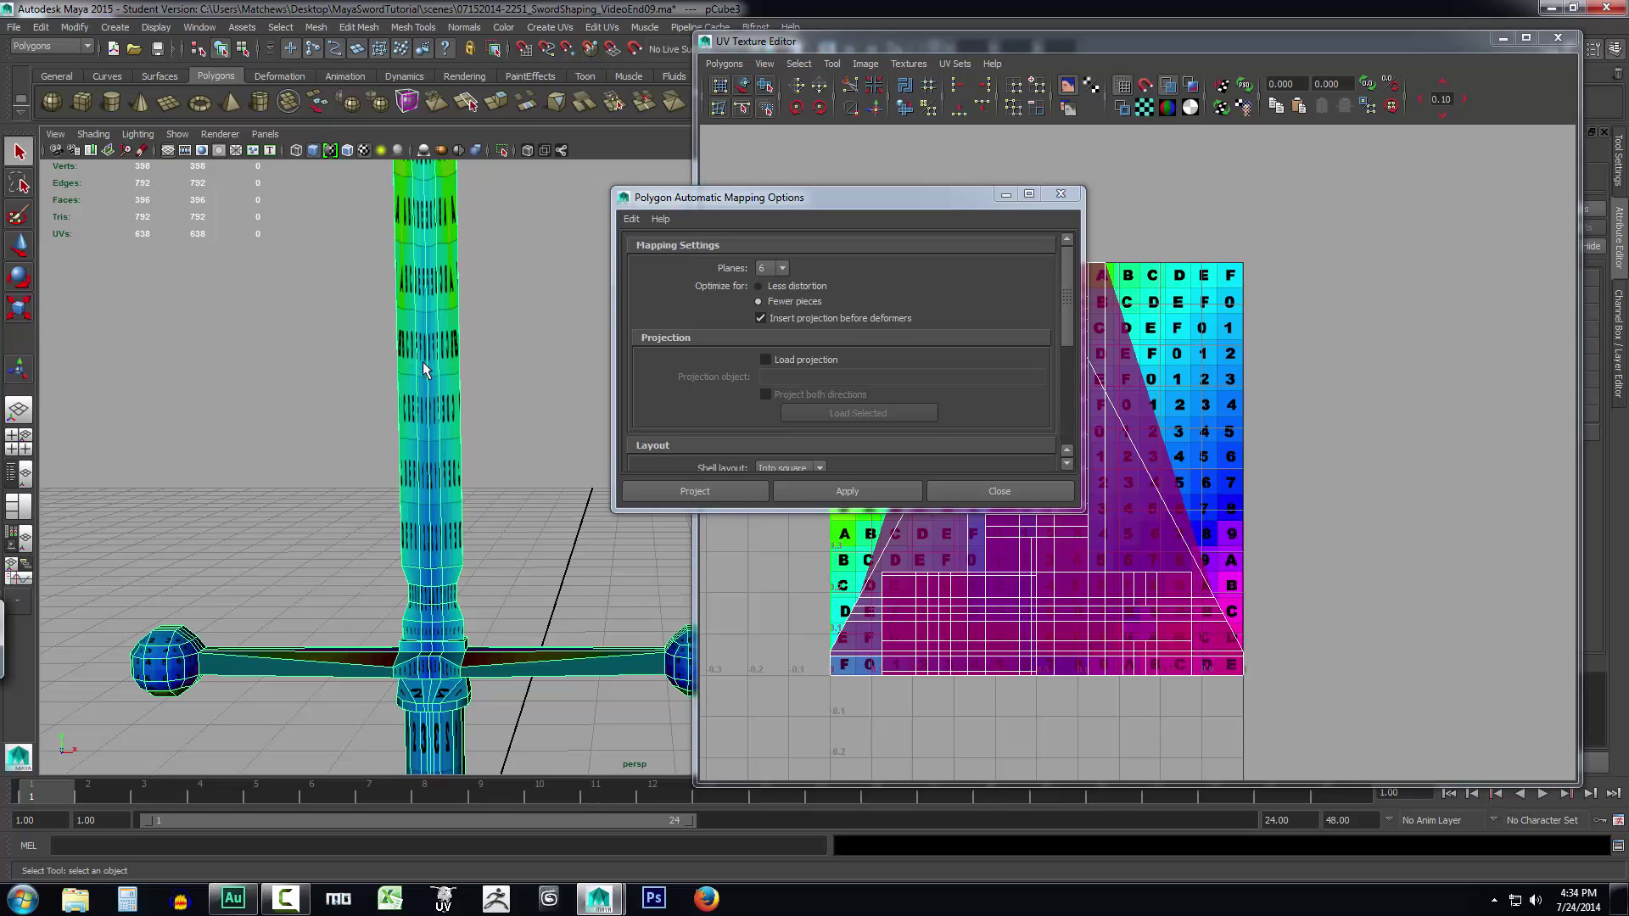
left_click_drag(786, 200, 518, 177)
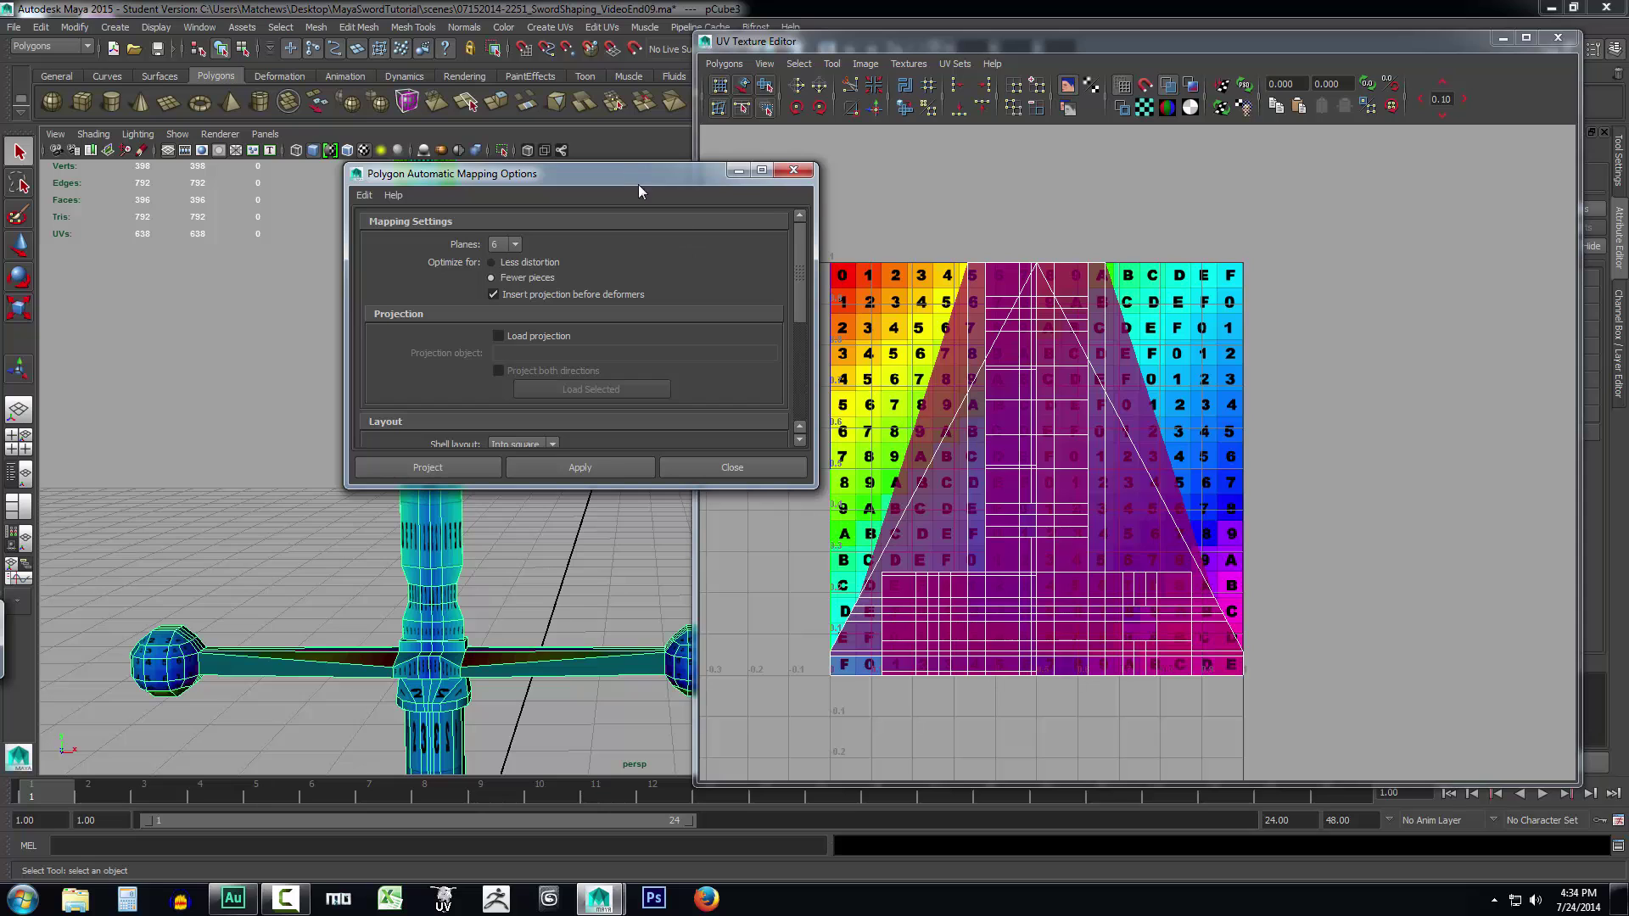
left_click_drag(638, 185, 915, 208)
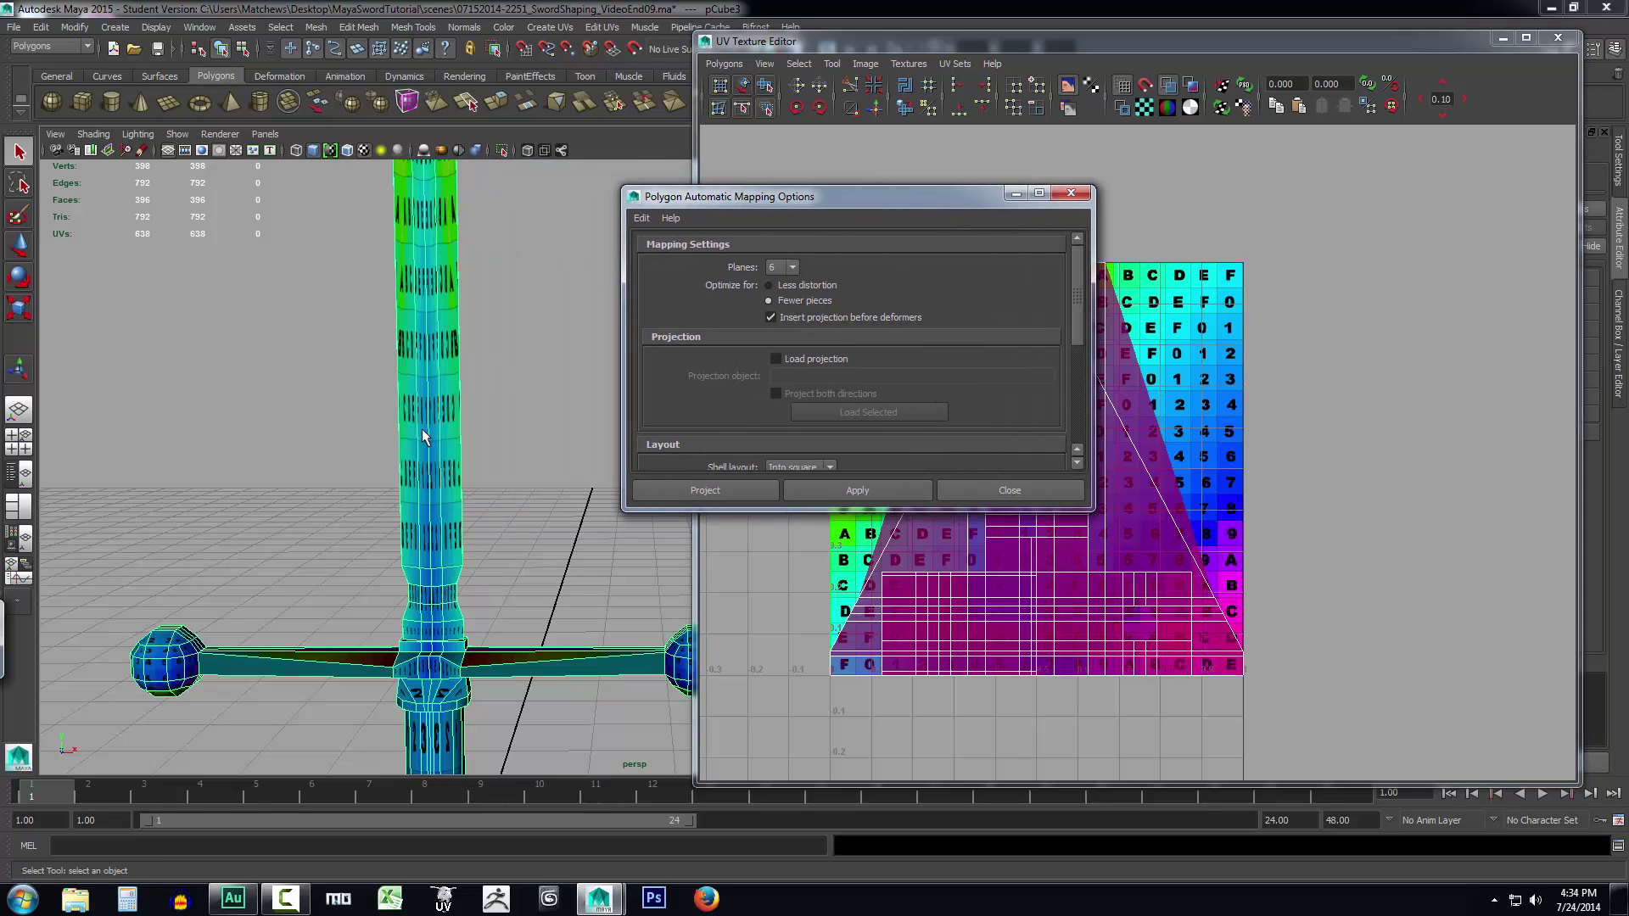
middle_click_drag(424, 437, 567, 493, "alt")
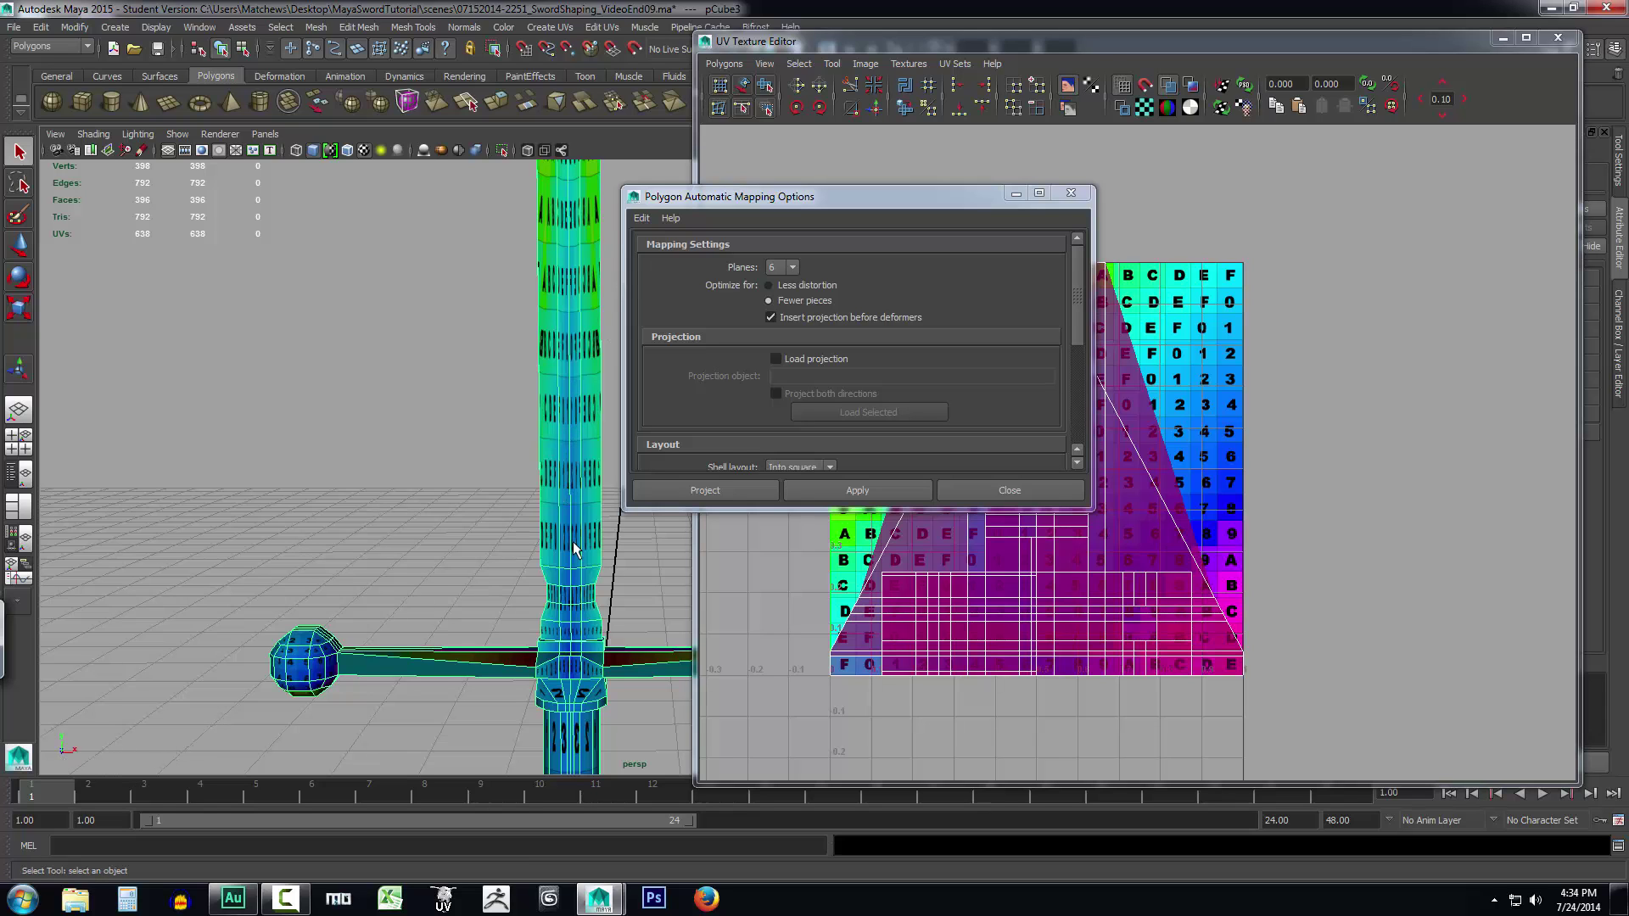
left_click_drag(573, 541, 100, 735, "alt")
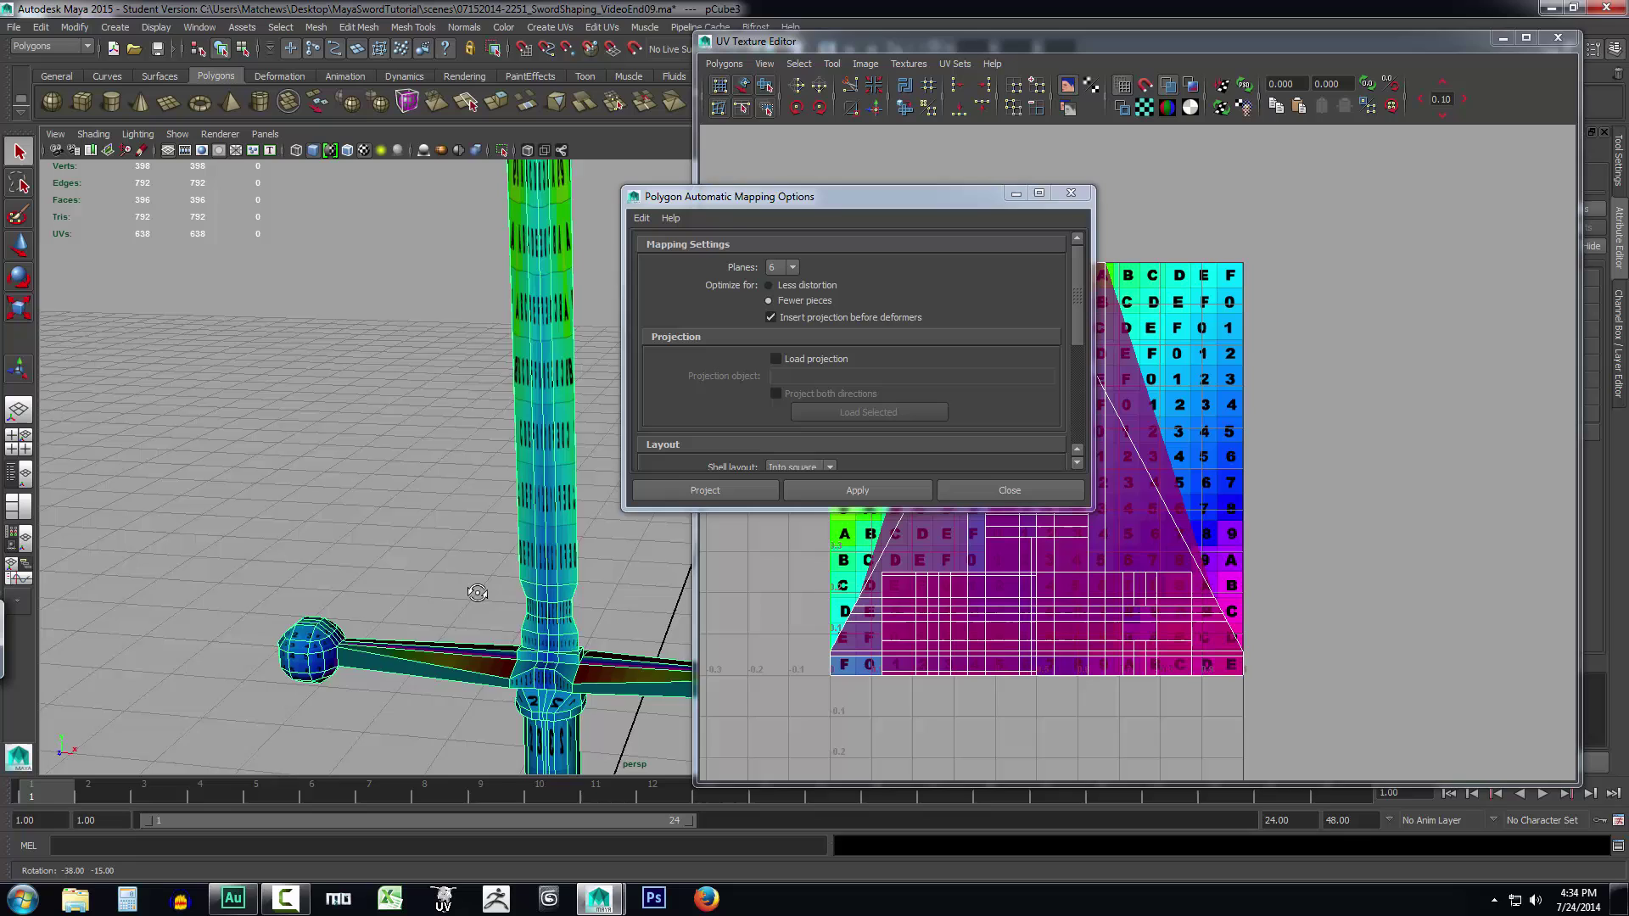
left_click_drag(477, 592, 502, 575, "alt")
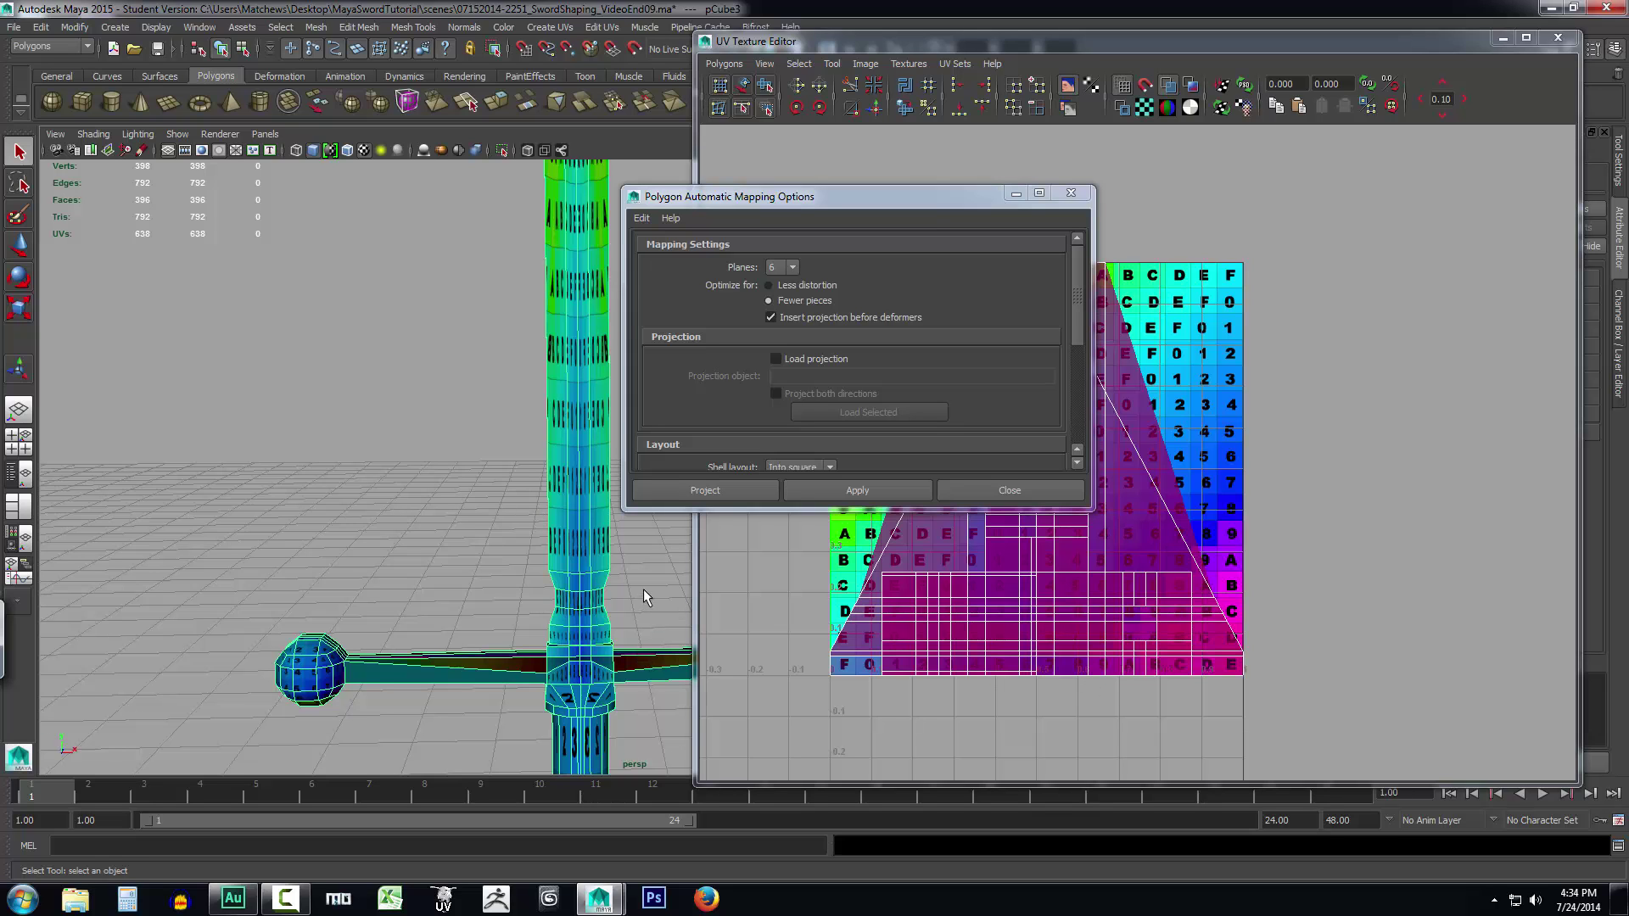
left_click_drag(643, 588, 440, 608, "alt")
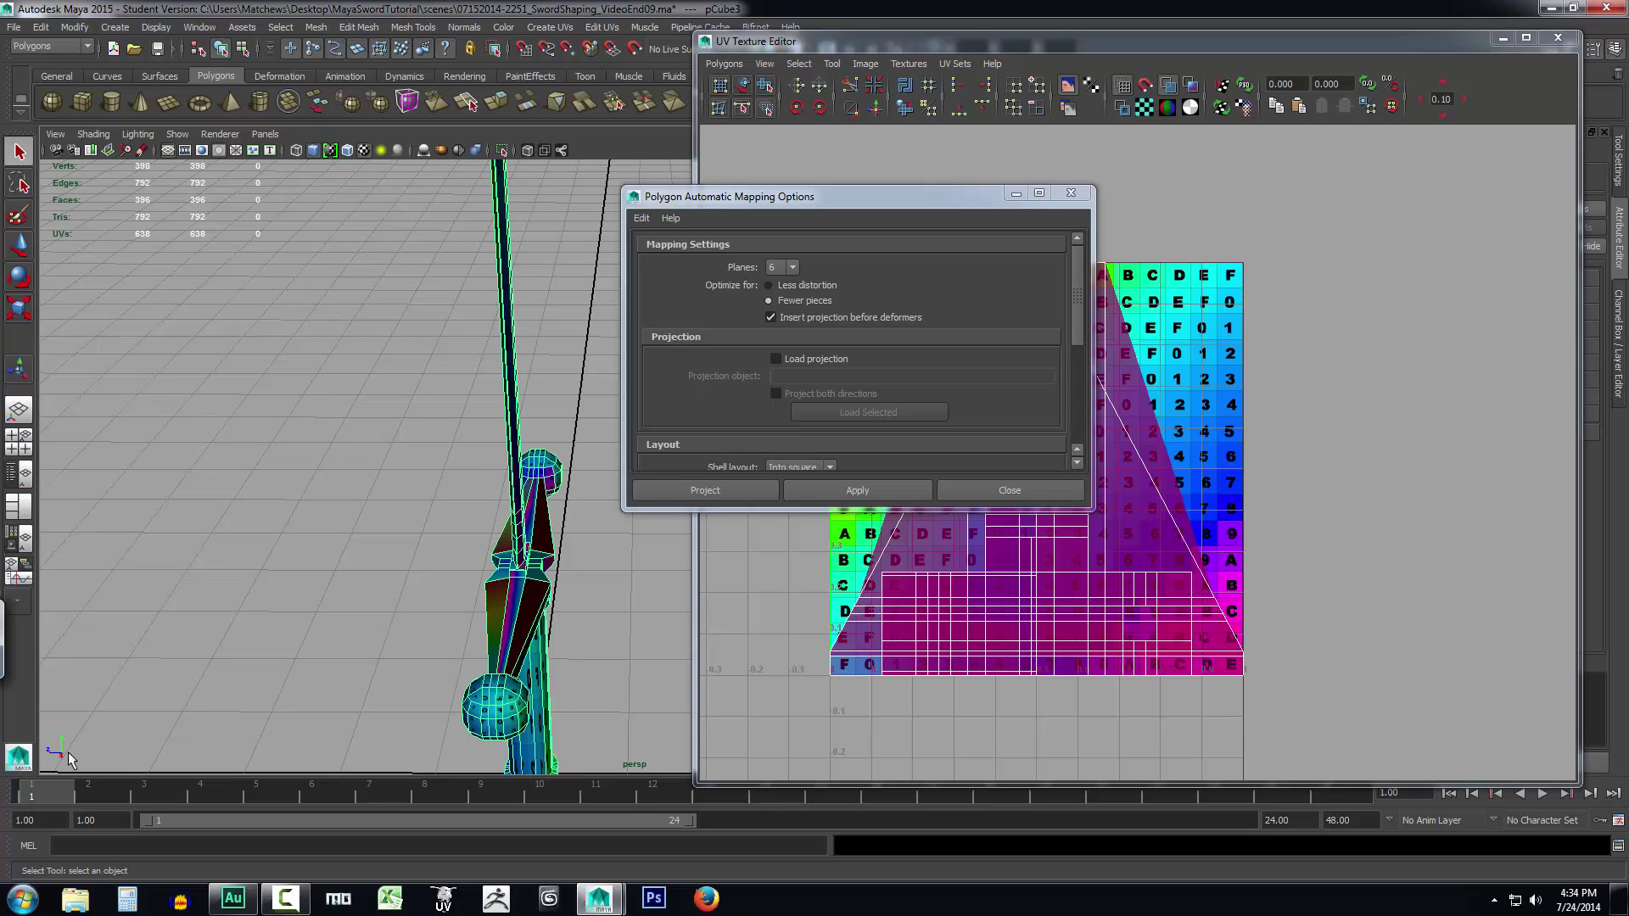
left_click_drag(383, 639, 259, 699, "alt")
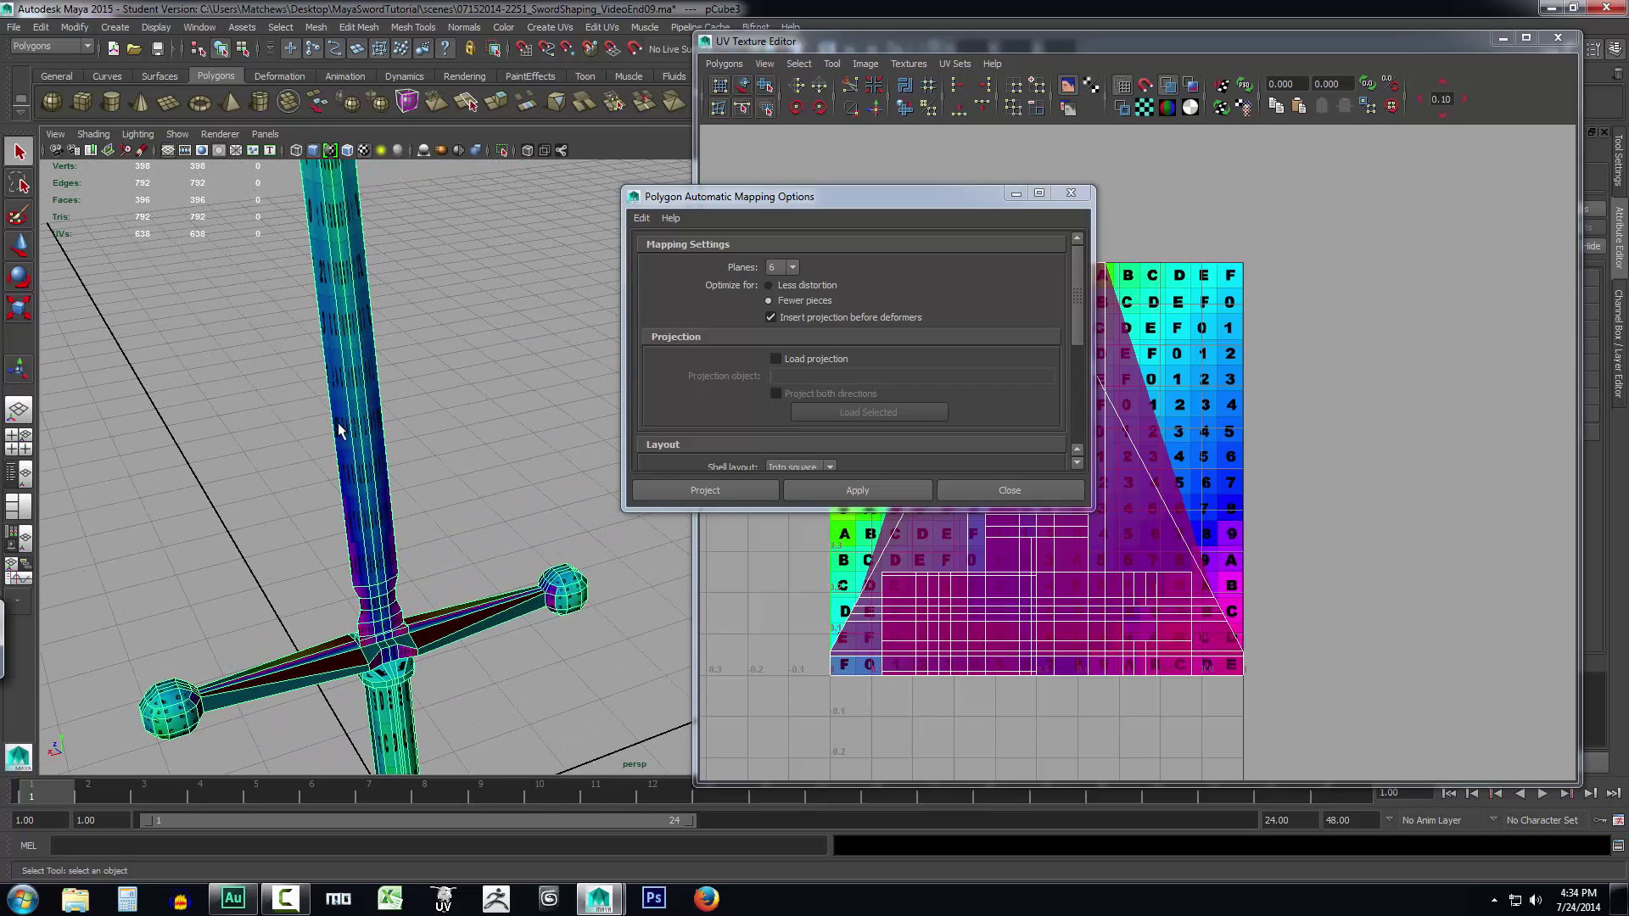
key("f")
left_click_drag(552, 524, 456, 516, "alt")
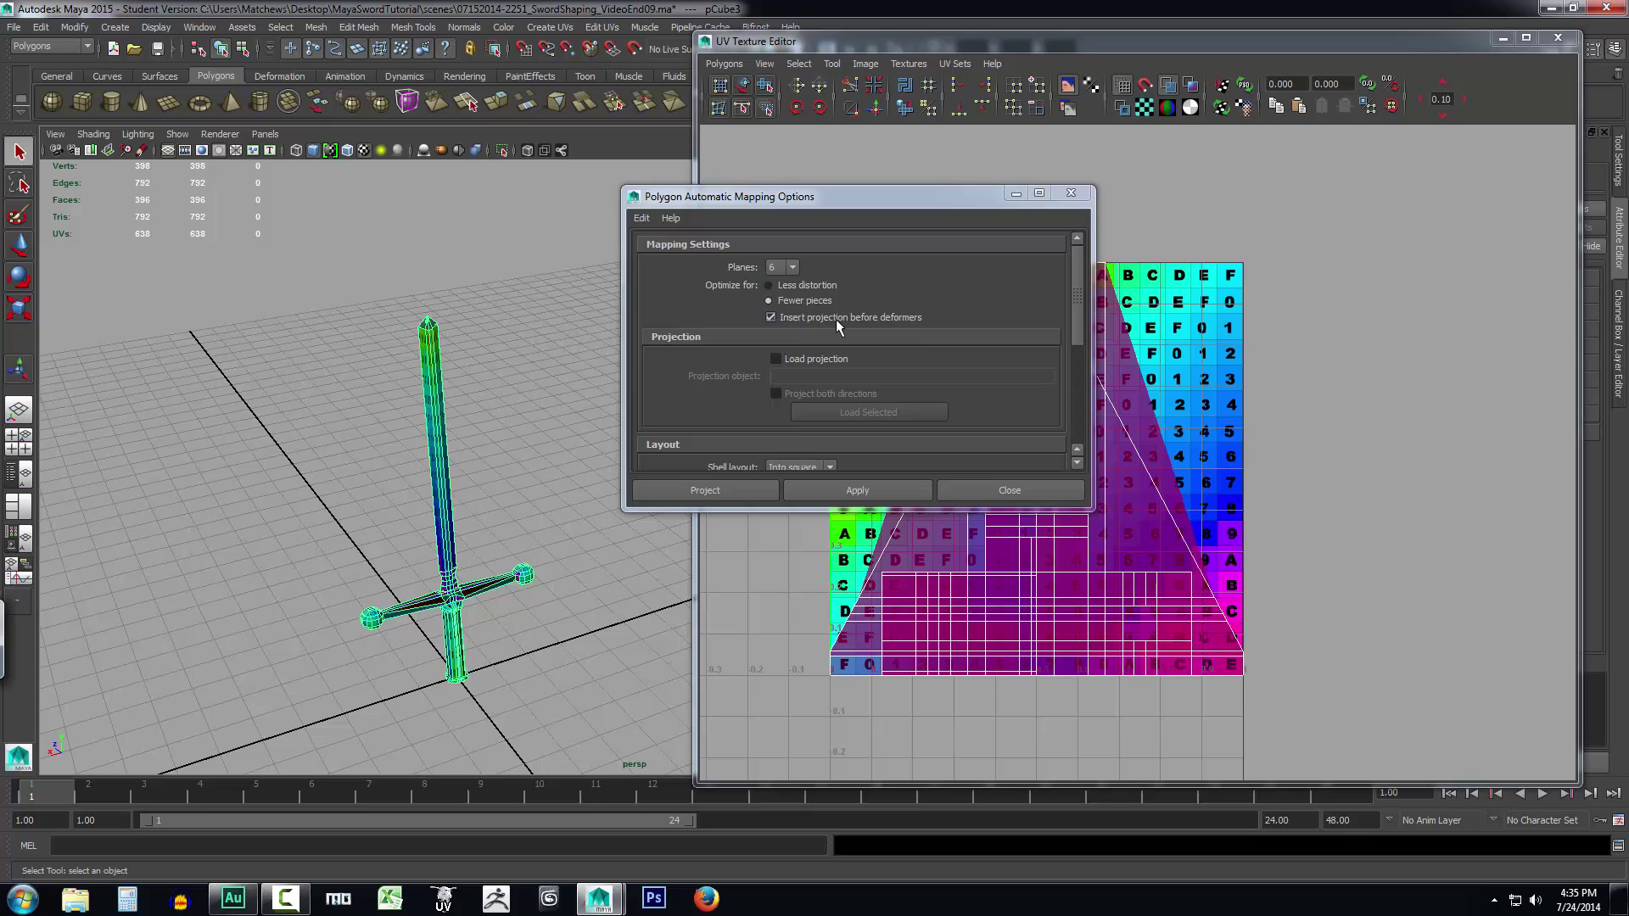
scroll(772, 436, "down", 5)
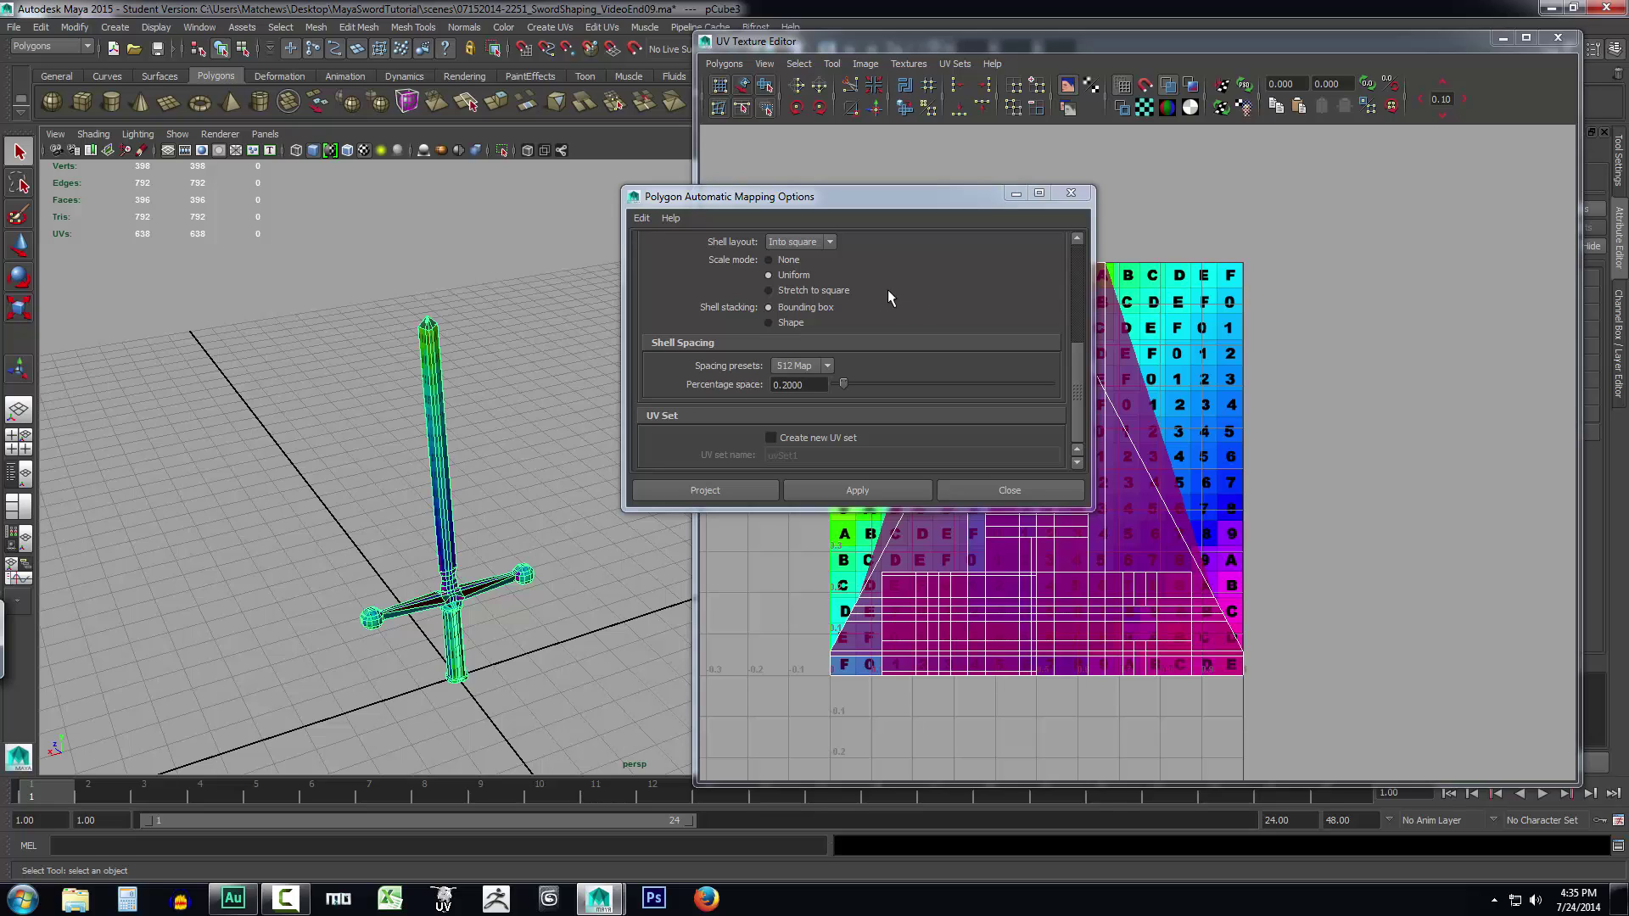
scroll(901, 298, "up", 3)
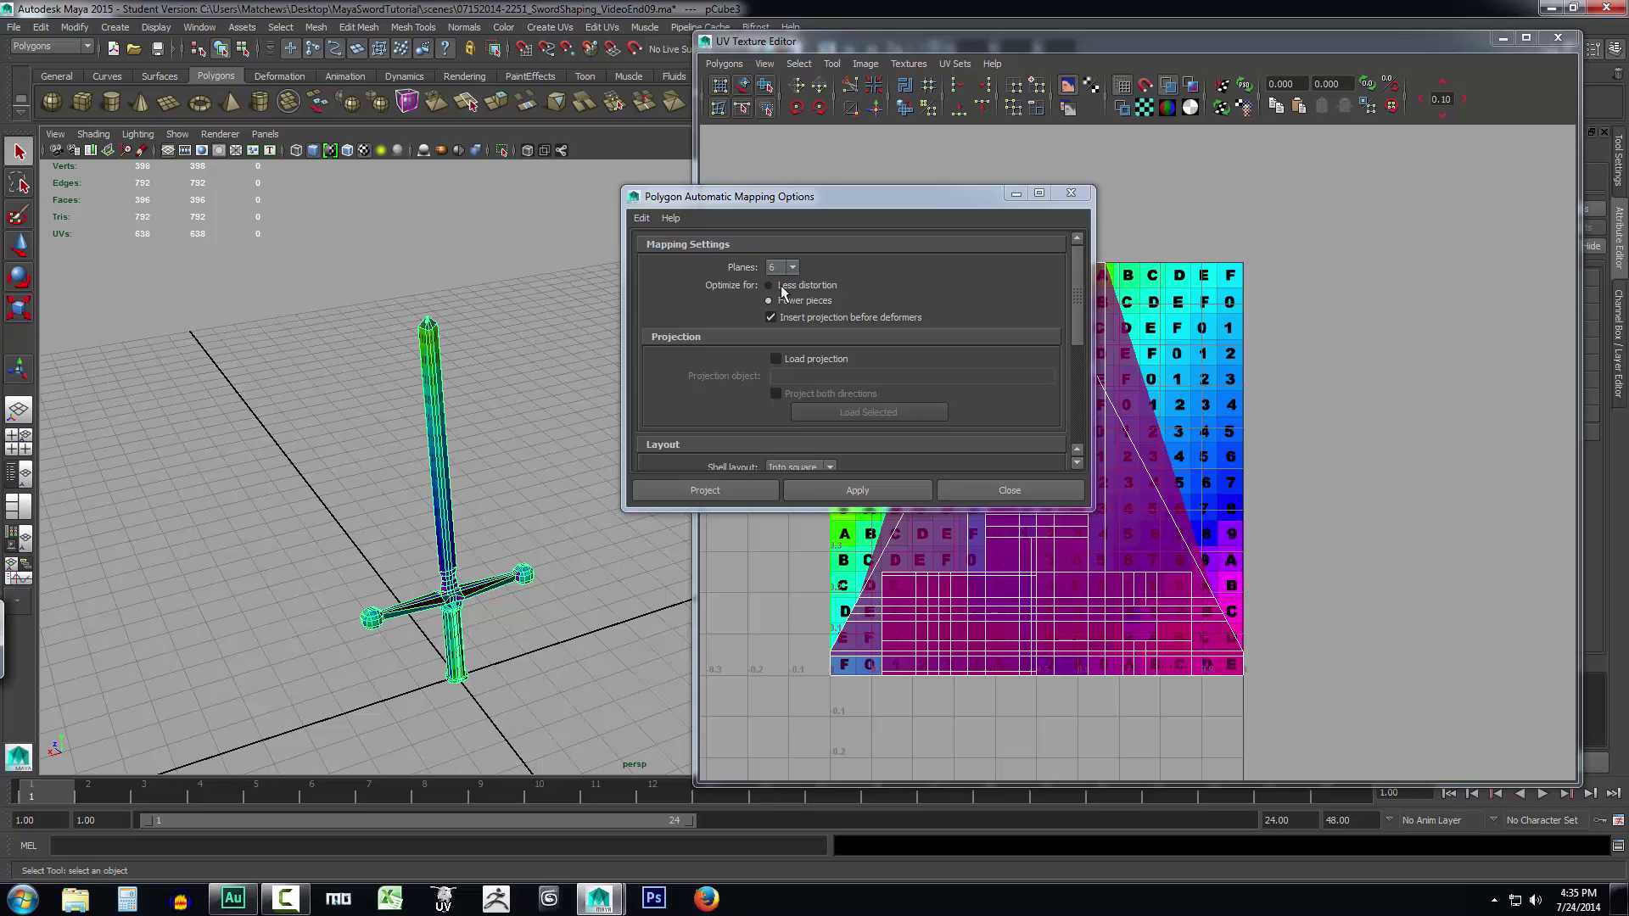
- Project the six-plane automatic mapping, orbit to inspect the planes, and select the blade
left_click(740, 492)
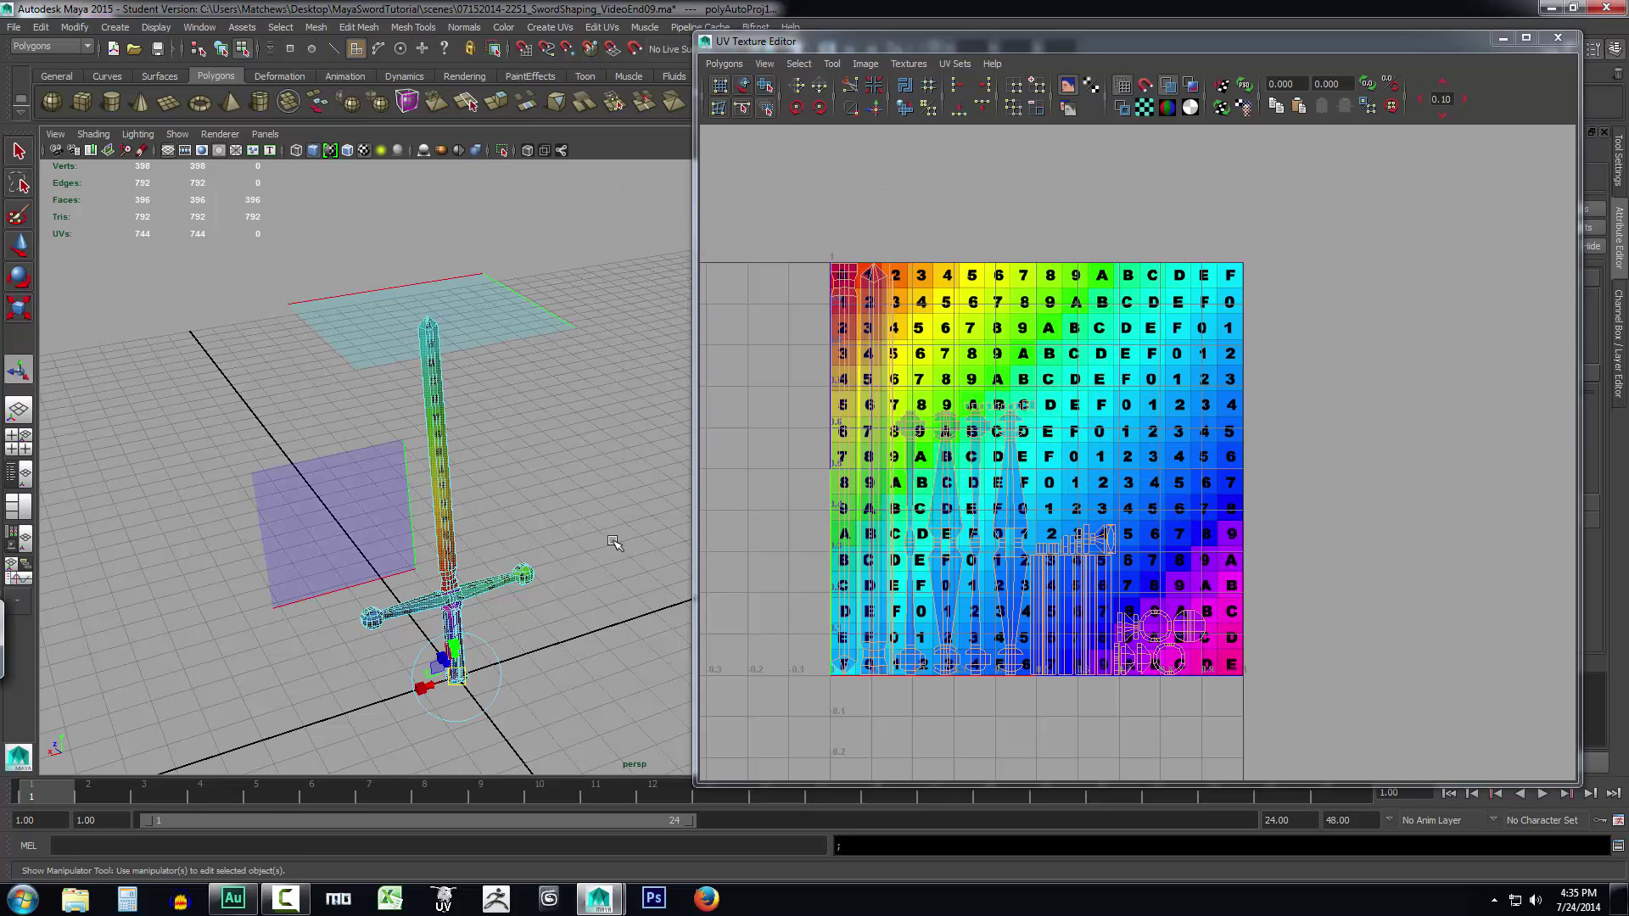
left_click_drag(514, 558, 545, 571, "alt")
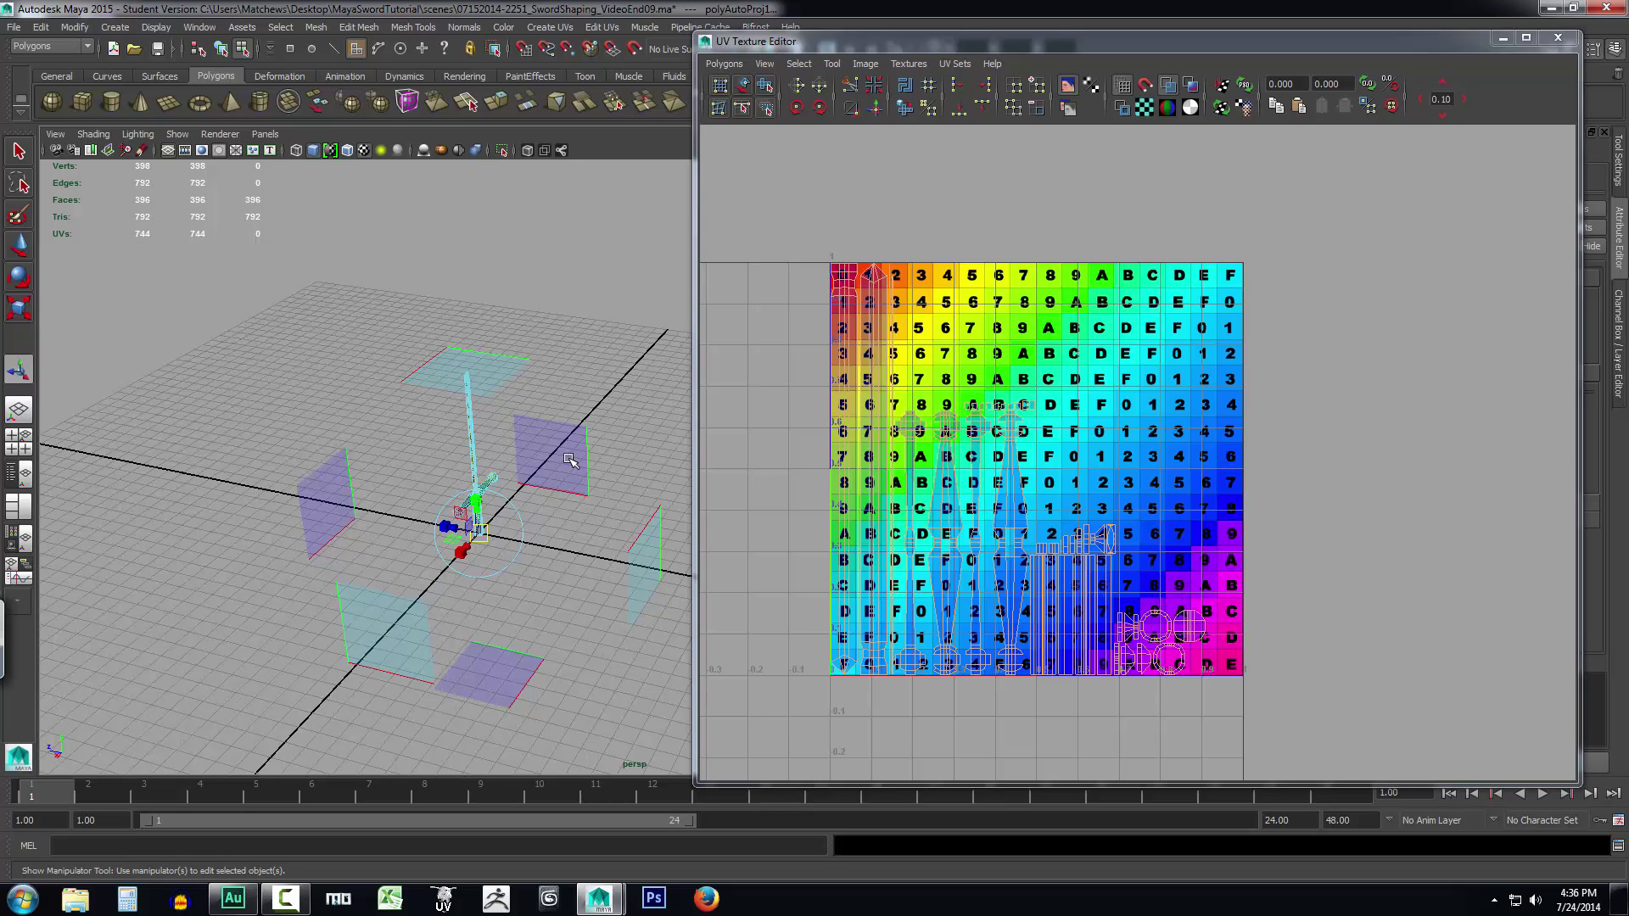
left_click_drag(522, 568, 614, 575, "alt")
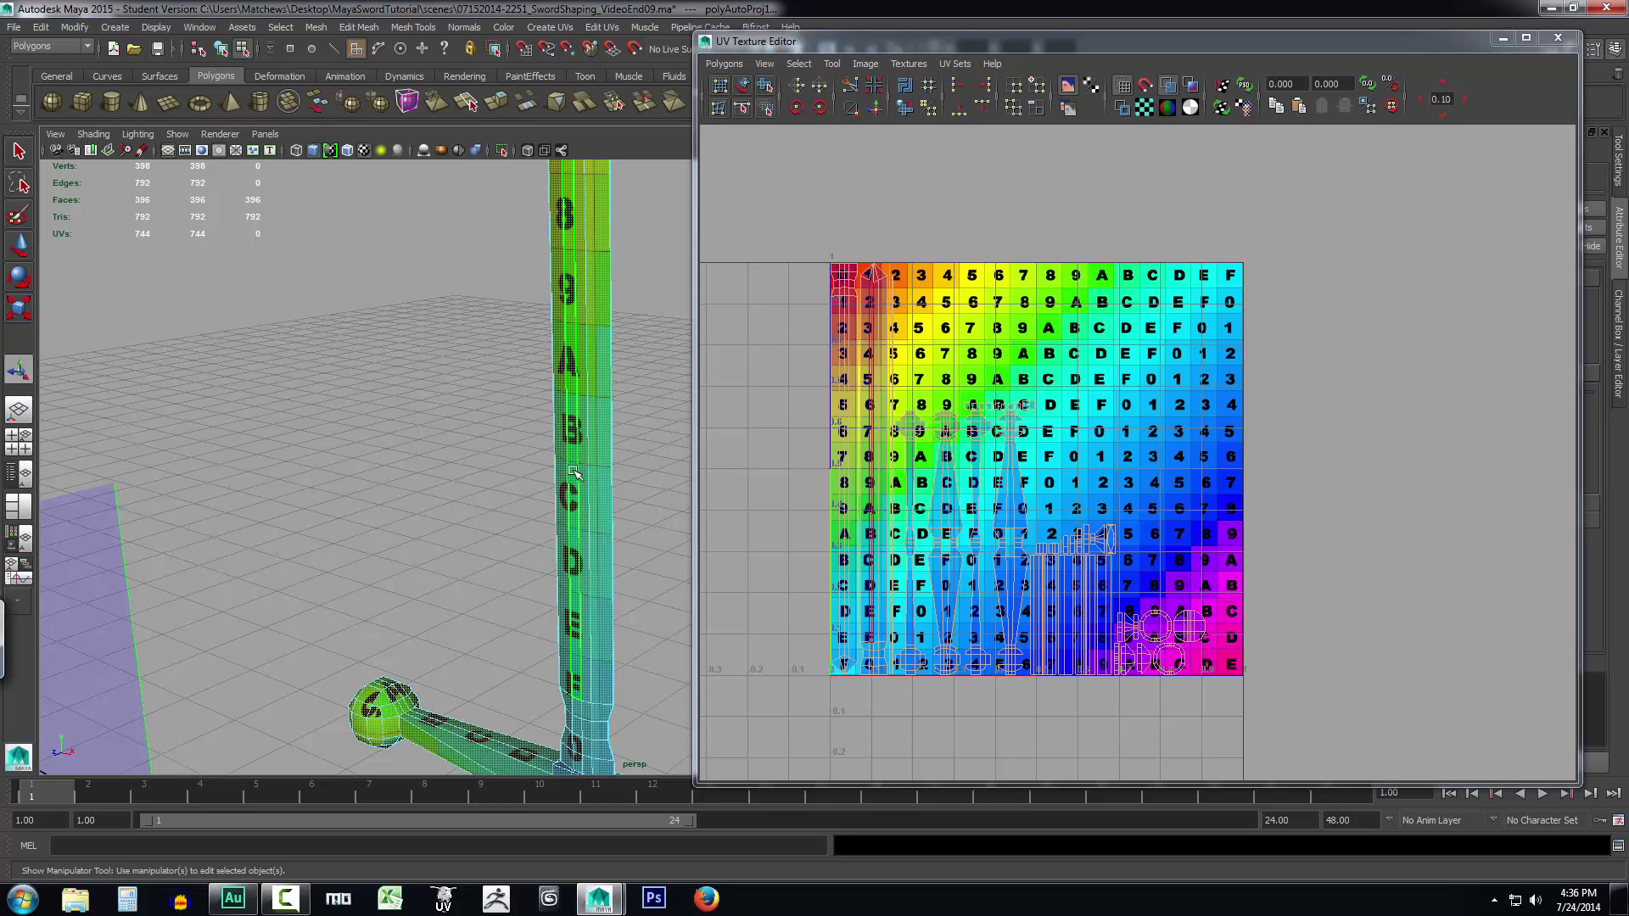
key("a")
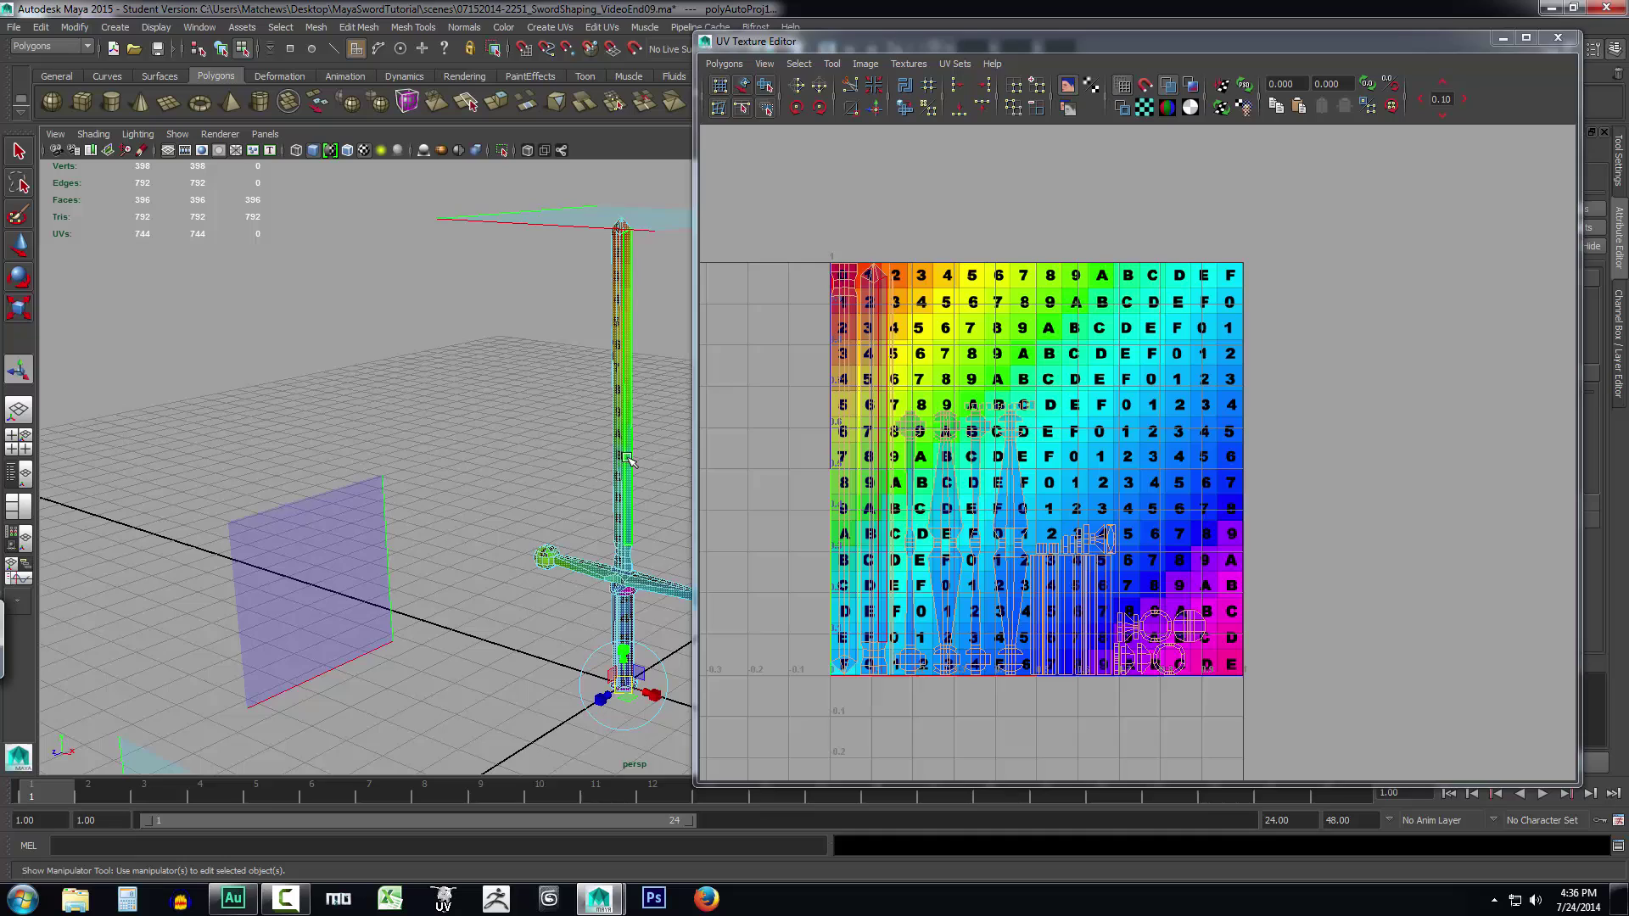
left_click_drag(589, 475, 270, 457, "alt")
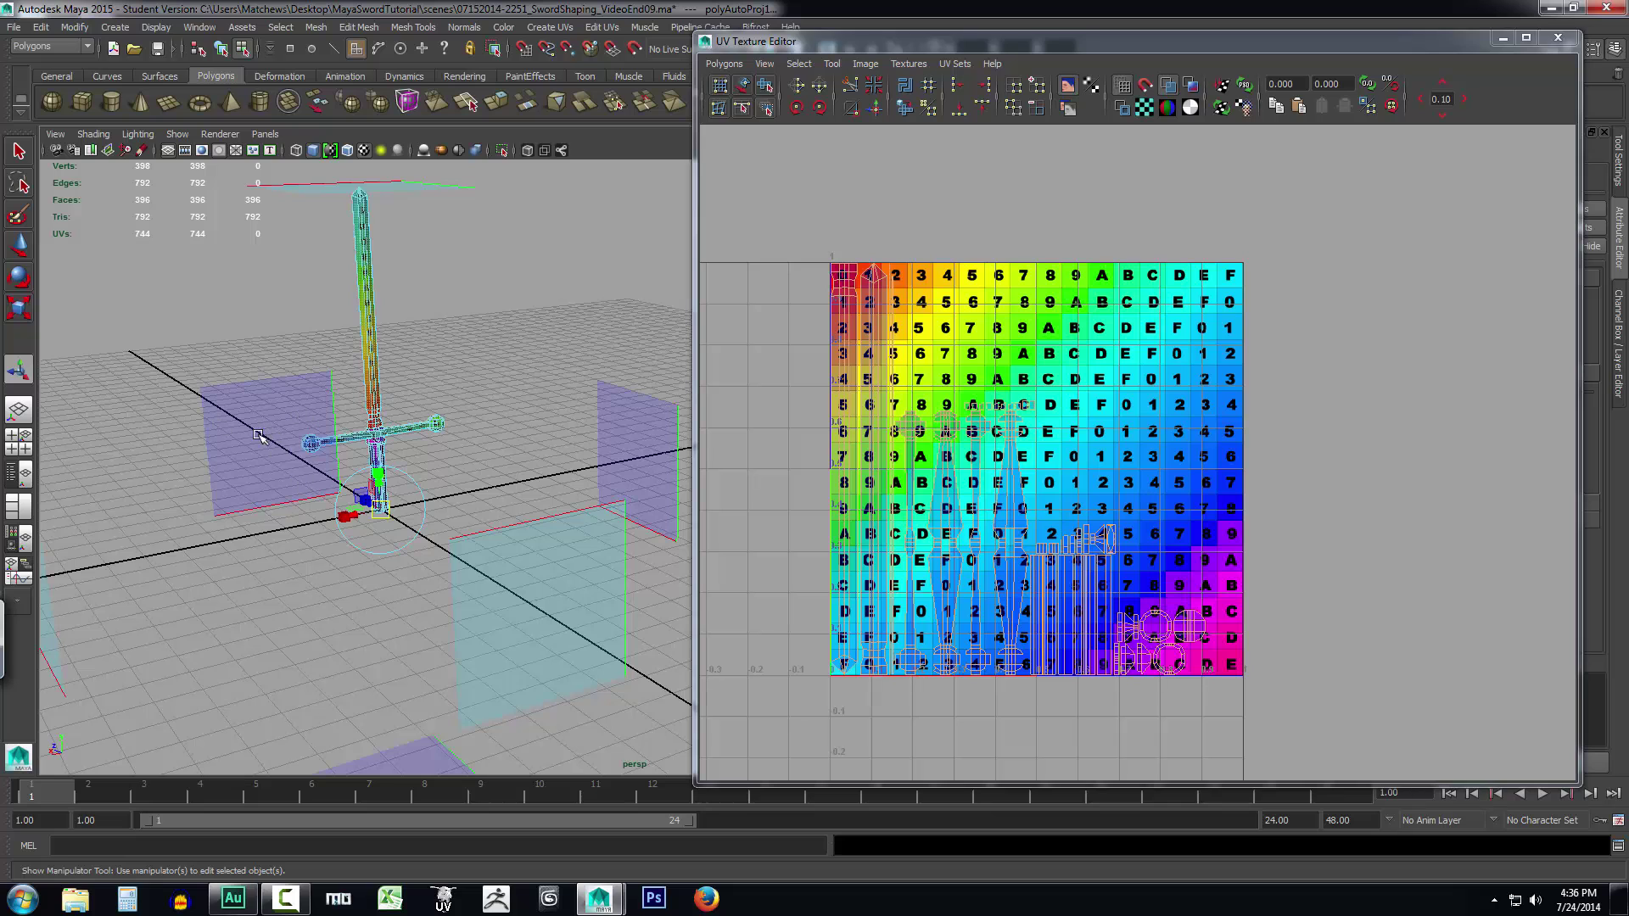
left_click_drag(305, 475, 577, 488, "alt")
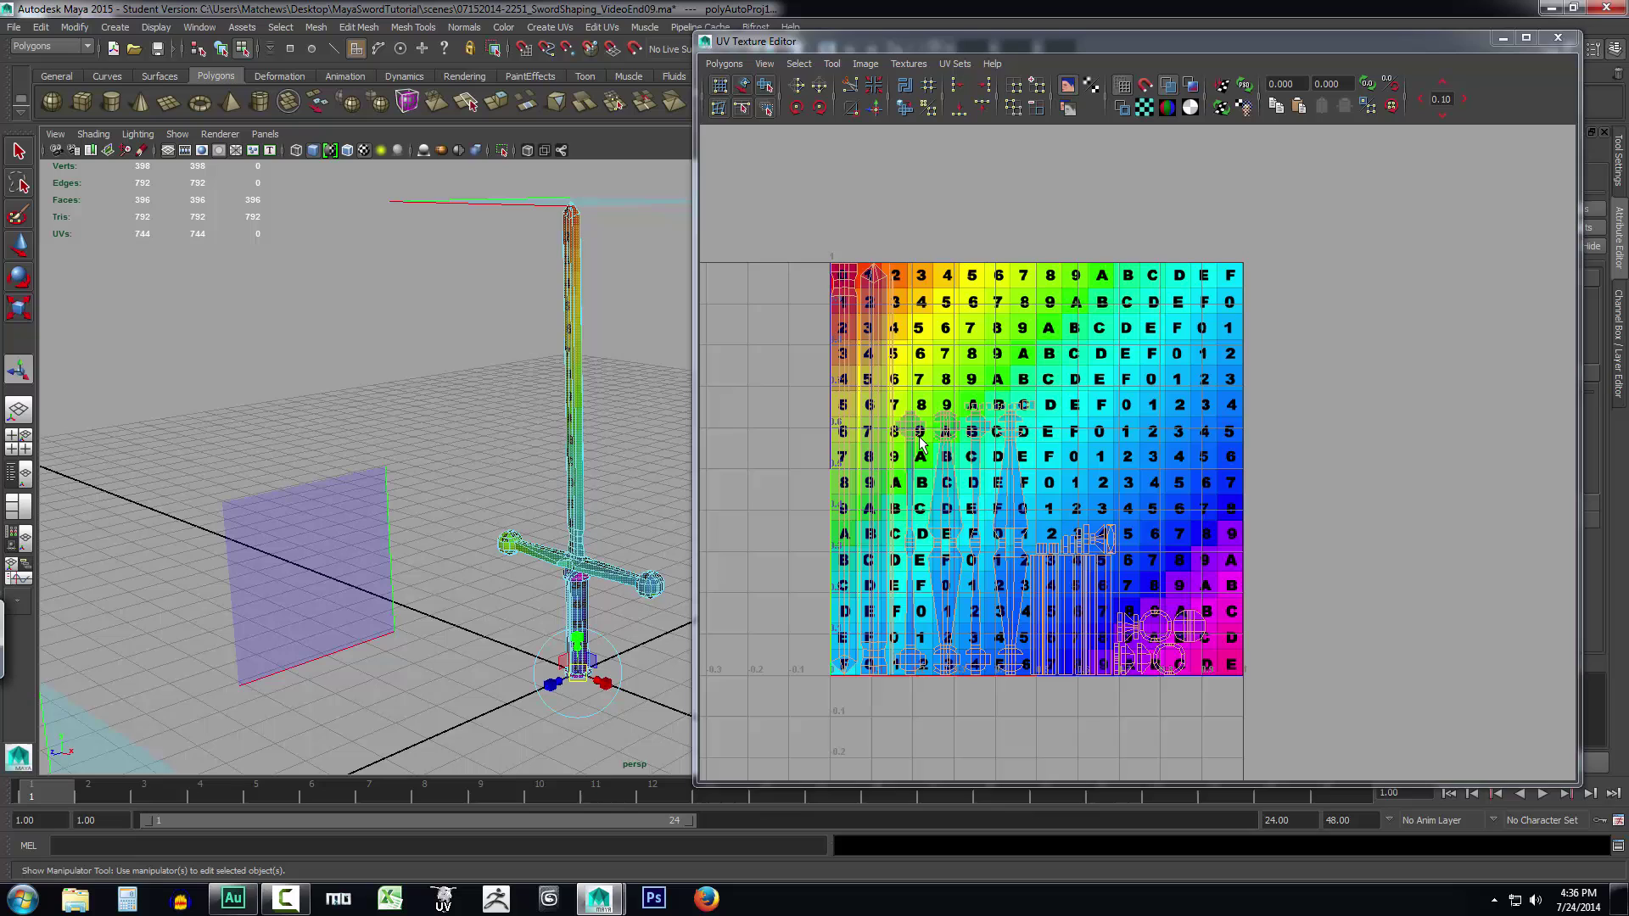
left_click_drag(476, 353, 552, 555, "alt")
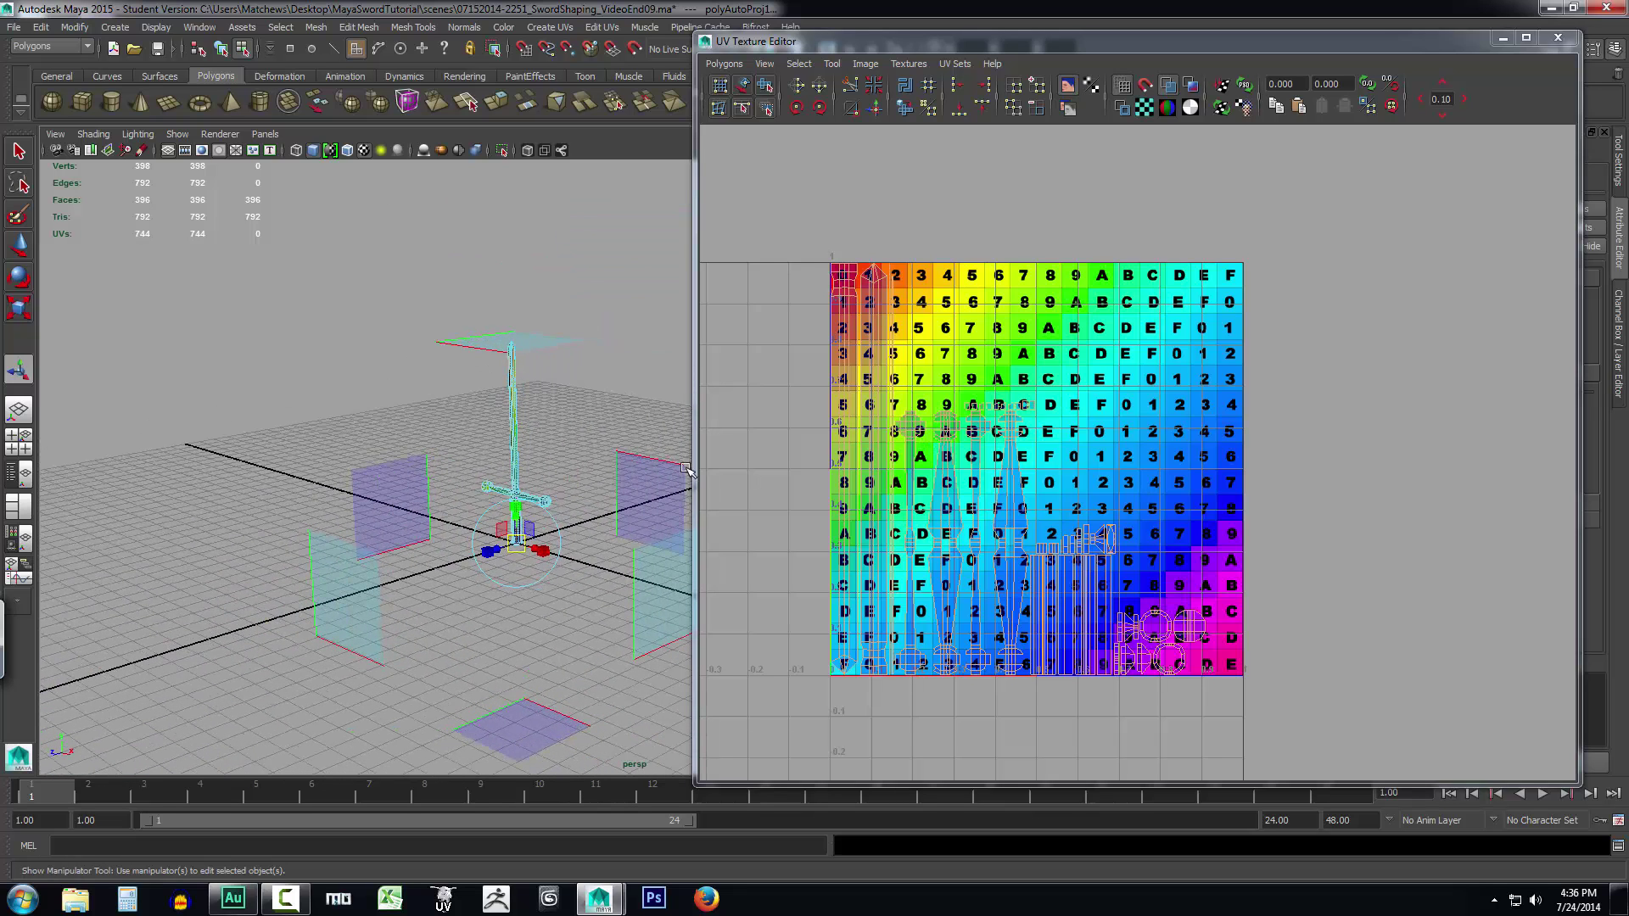
left_click(514, 433)
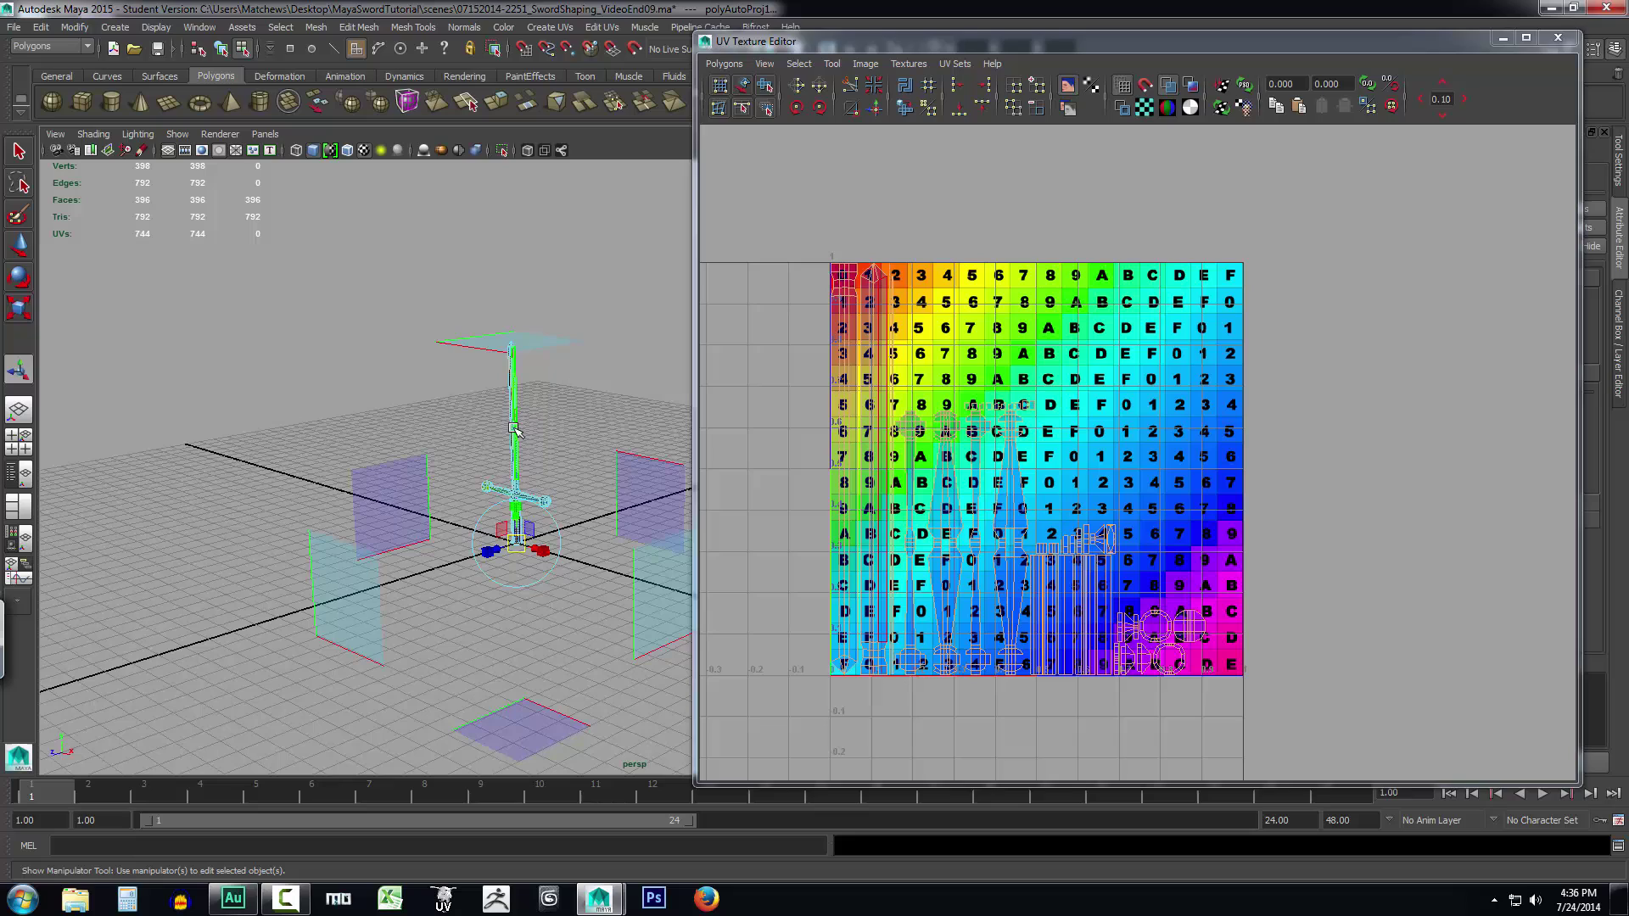
left_click(509, 429)
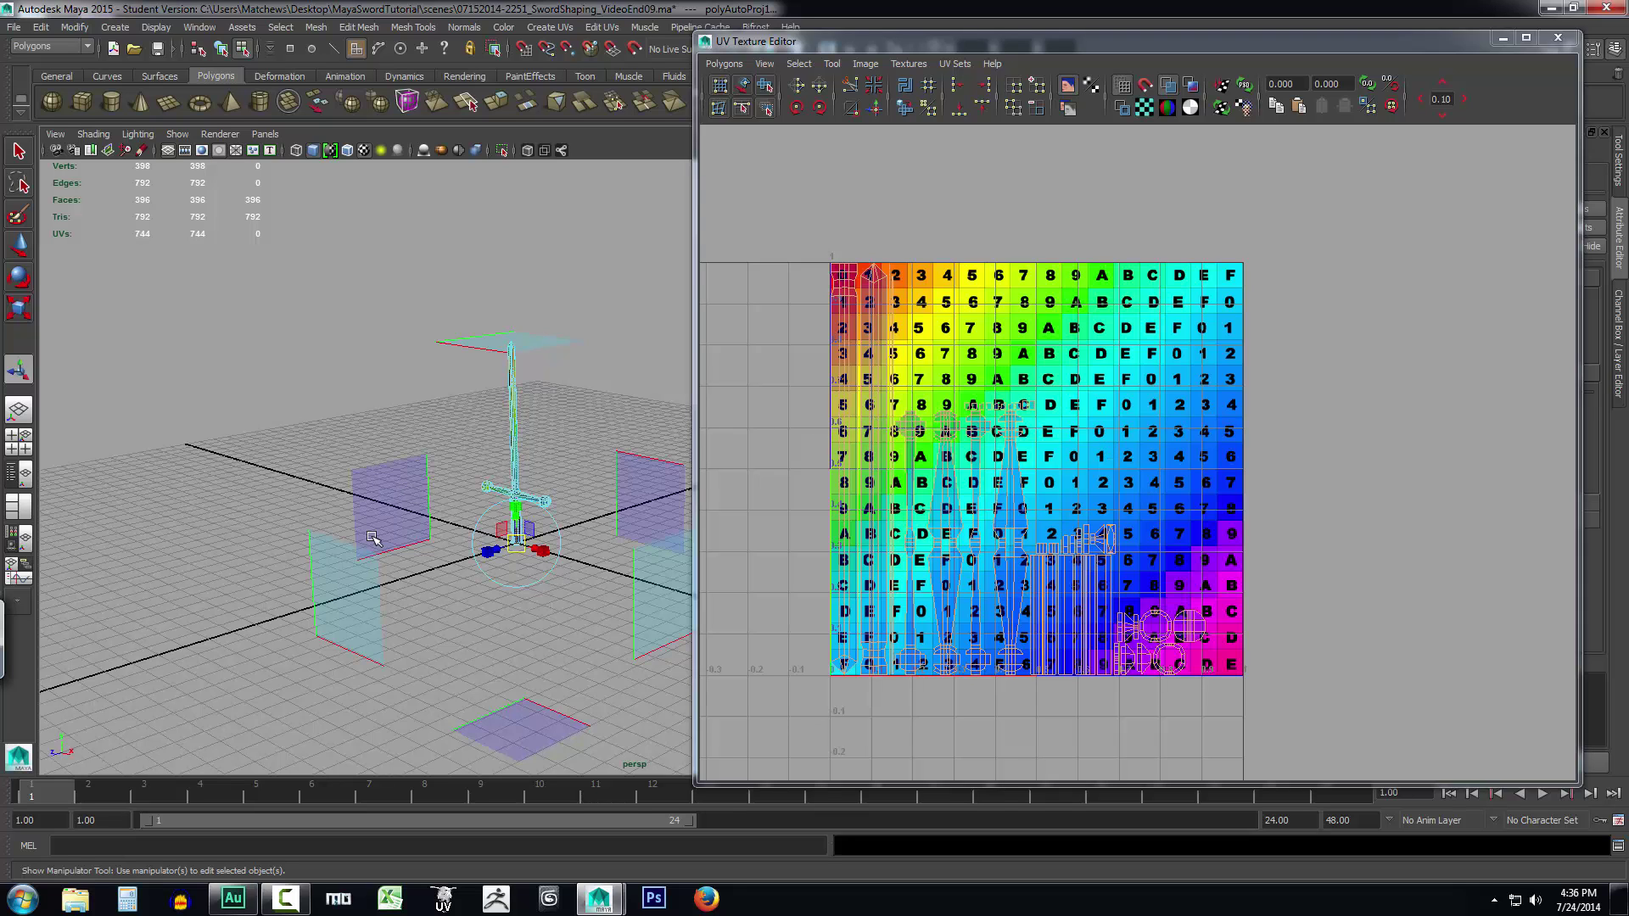
scroll(950, 508, "up", 3)
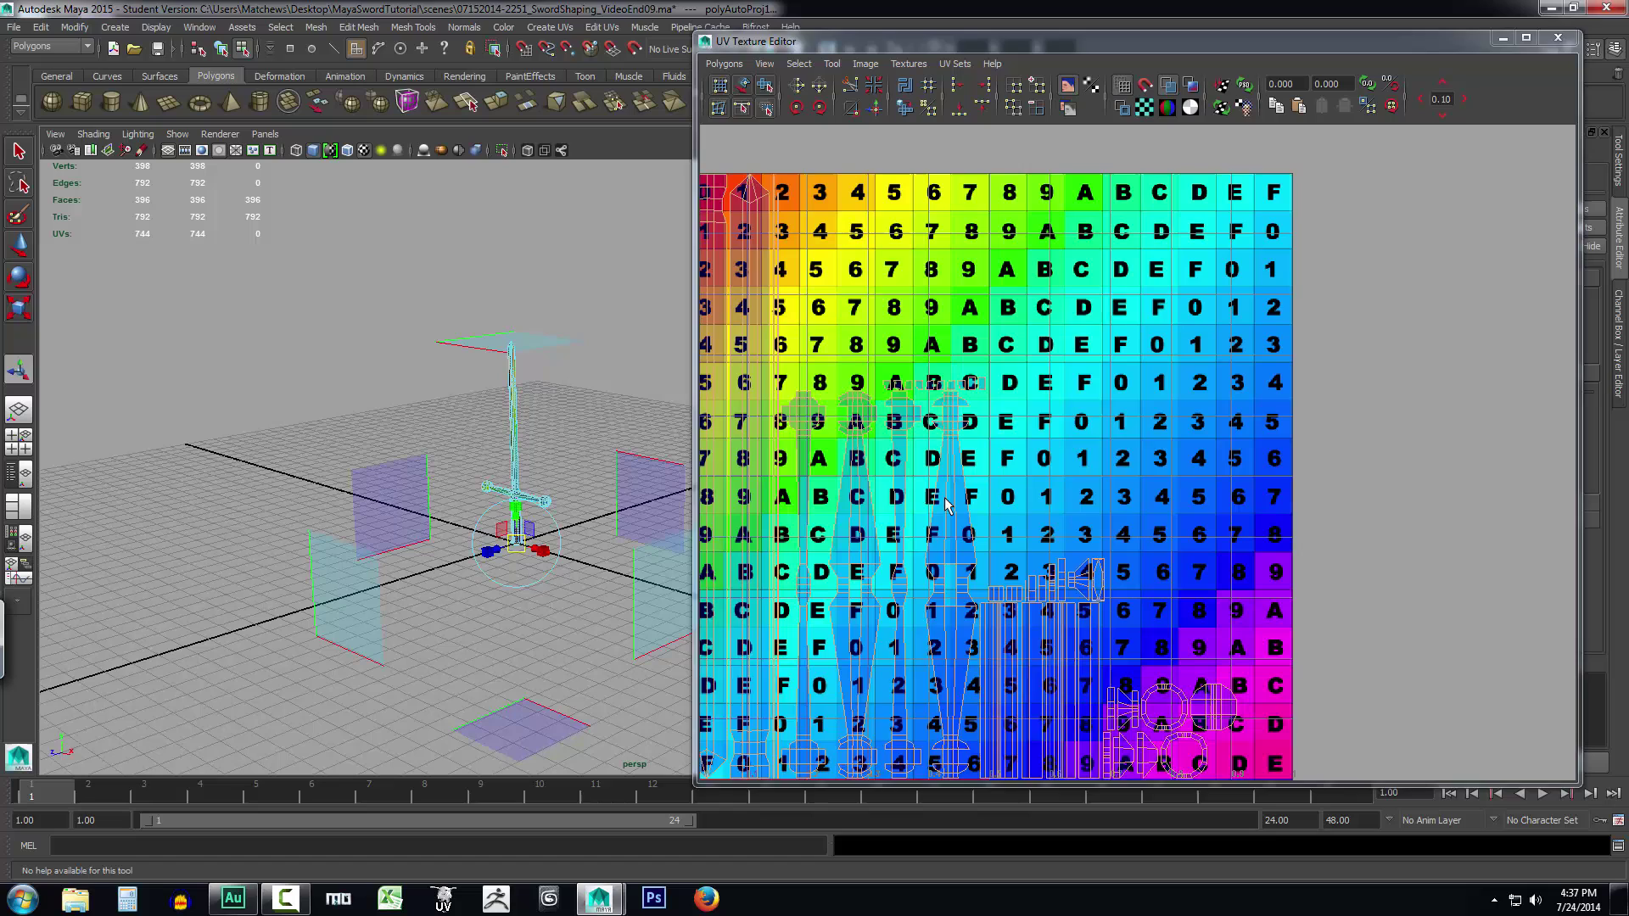
scroll(1047, 496, "up", 3)
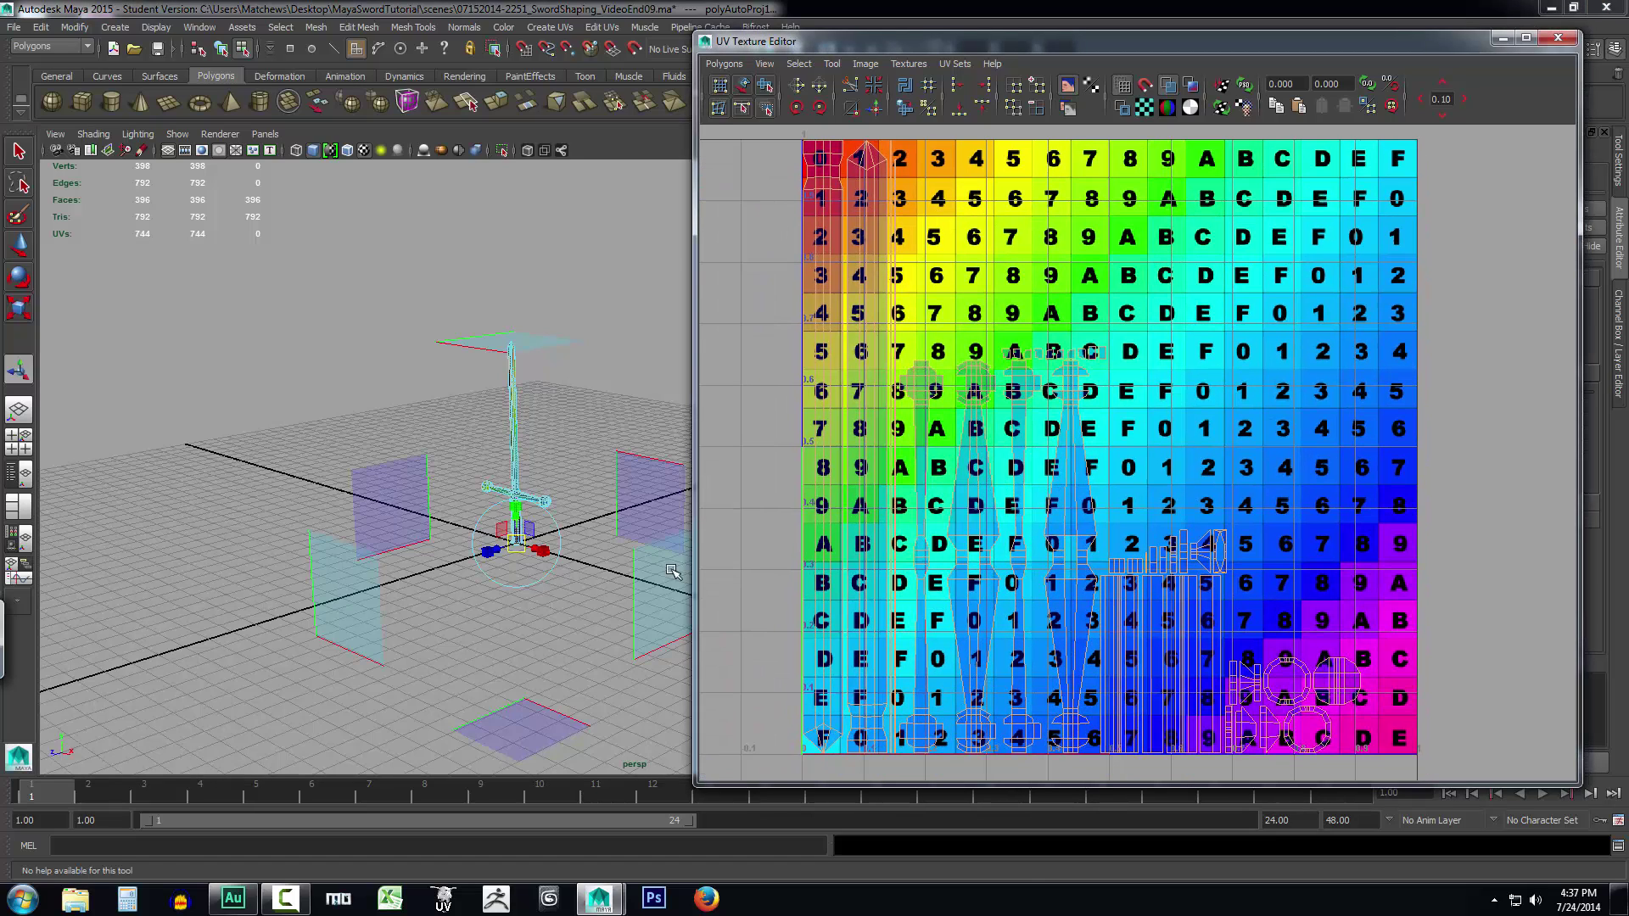
scroll(571, 552, "up", 6)
middle_click_drag(492, 542, 439, 583, "alt")
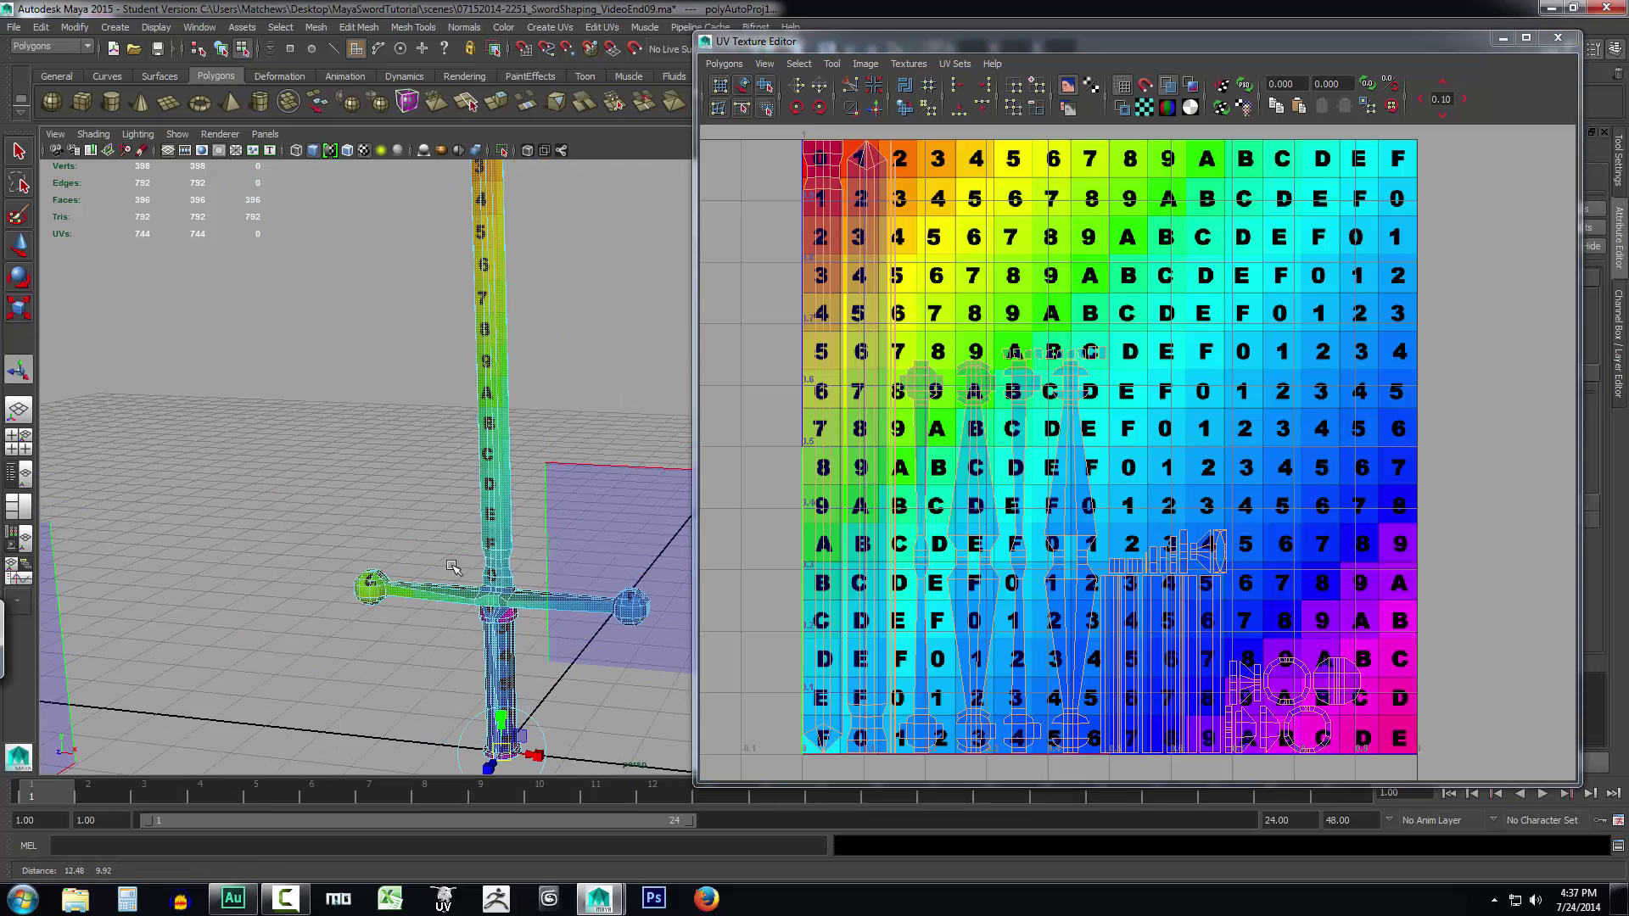
left_click(314, 337)
scroll(526, 539, "up", 3)
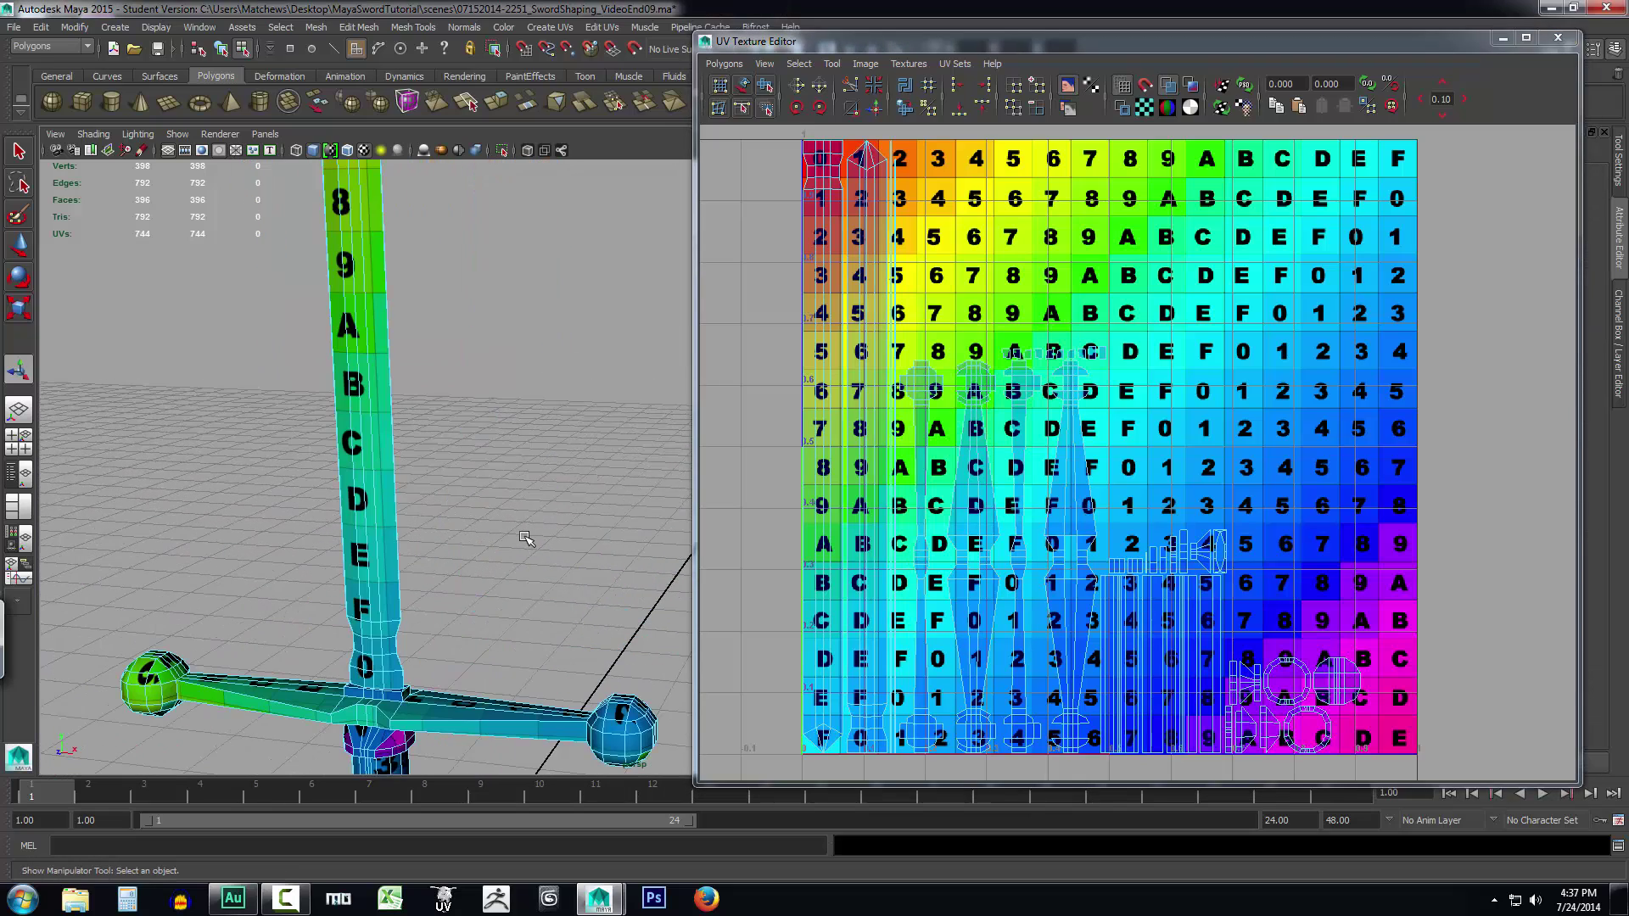
left_click_drag(526, 540, 558, 570, "alt")
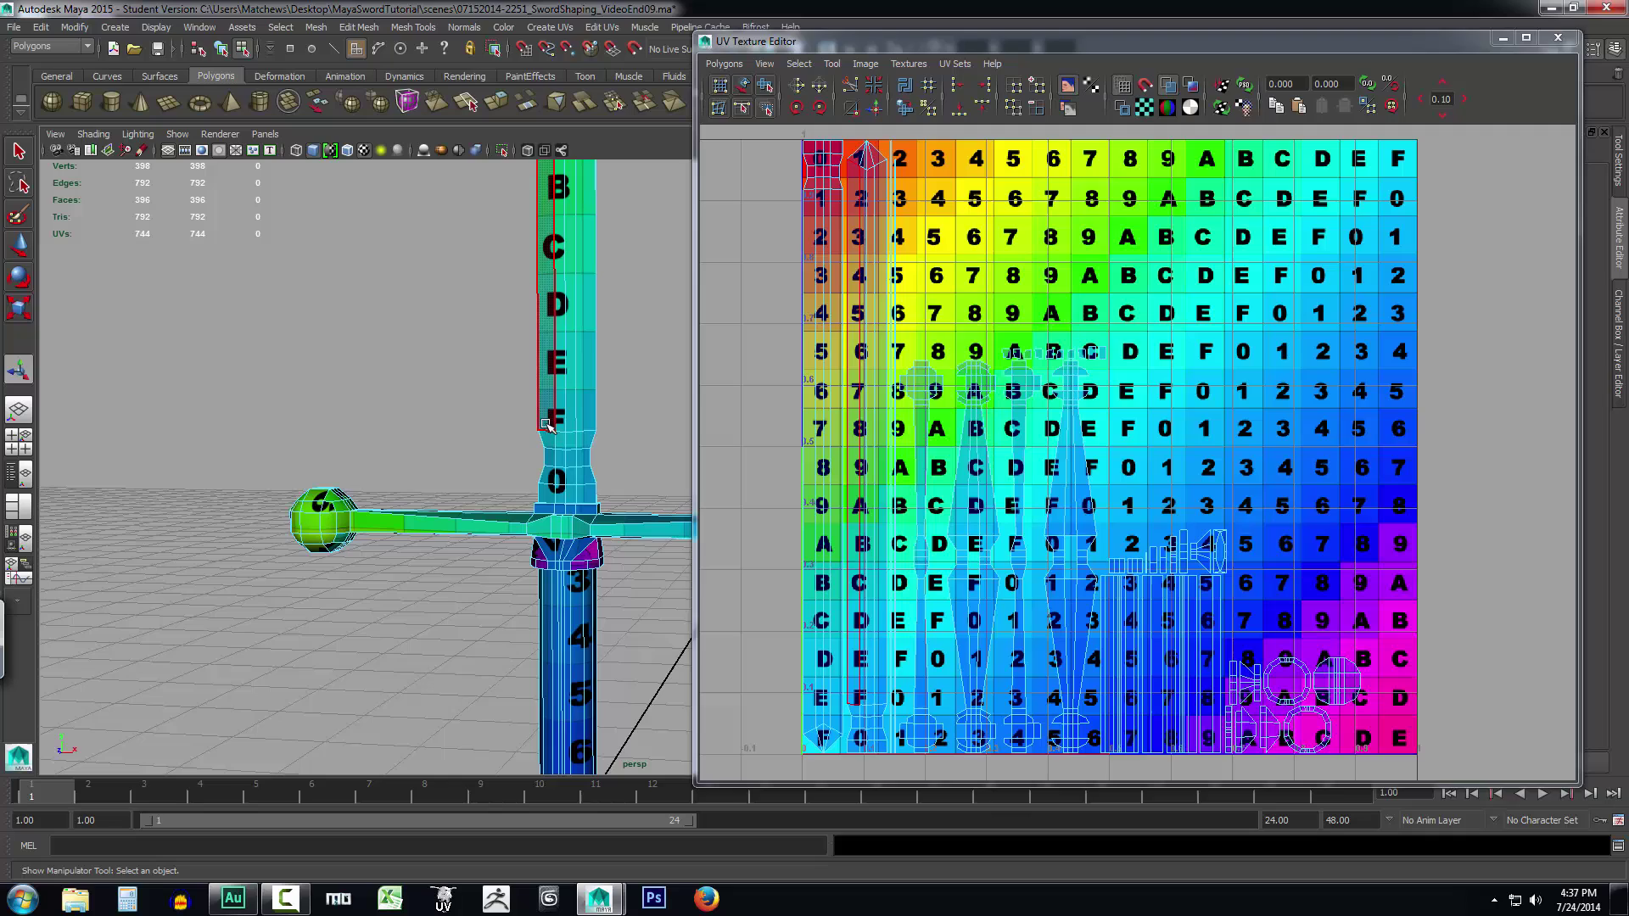
middle_click_drag(662, 366, 647, 320, "alt")
left_click_drag(647, 320, 642, 442, "alt")
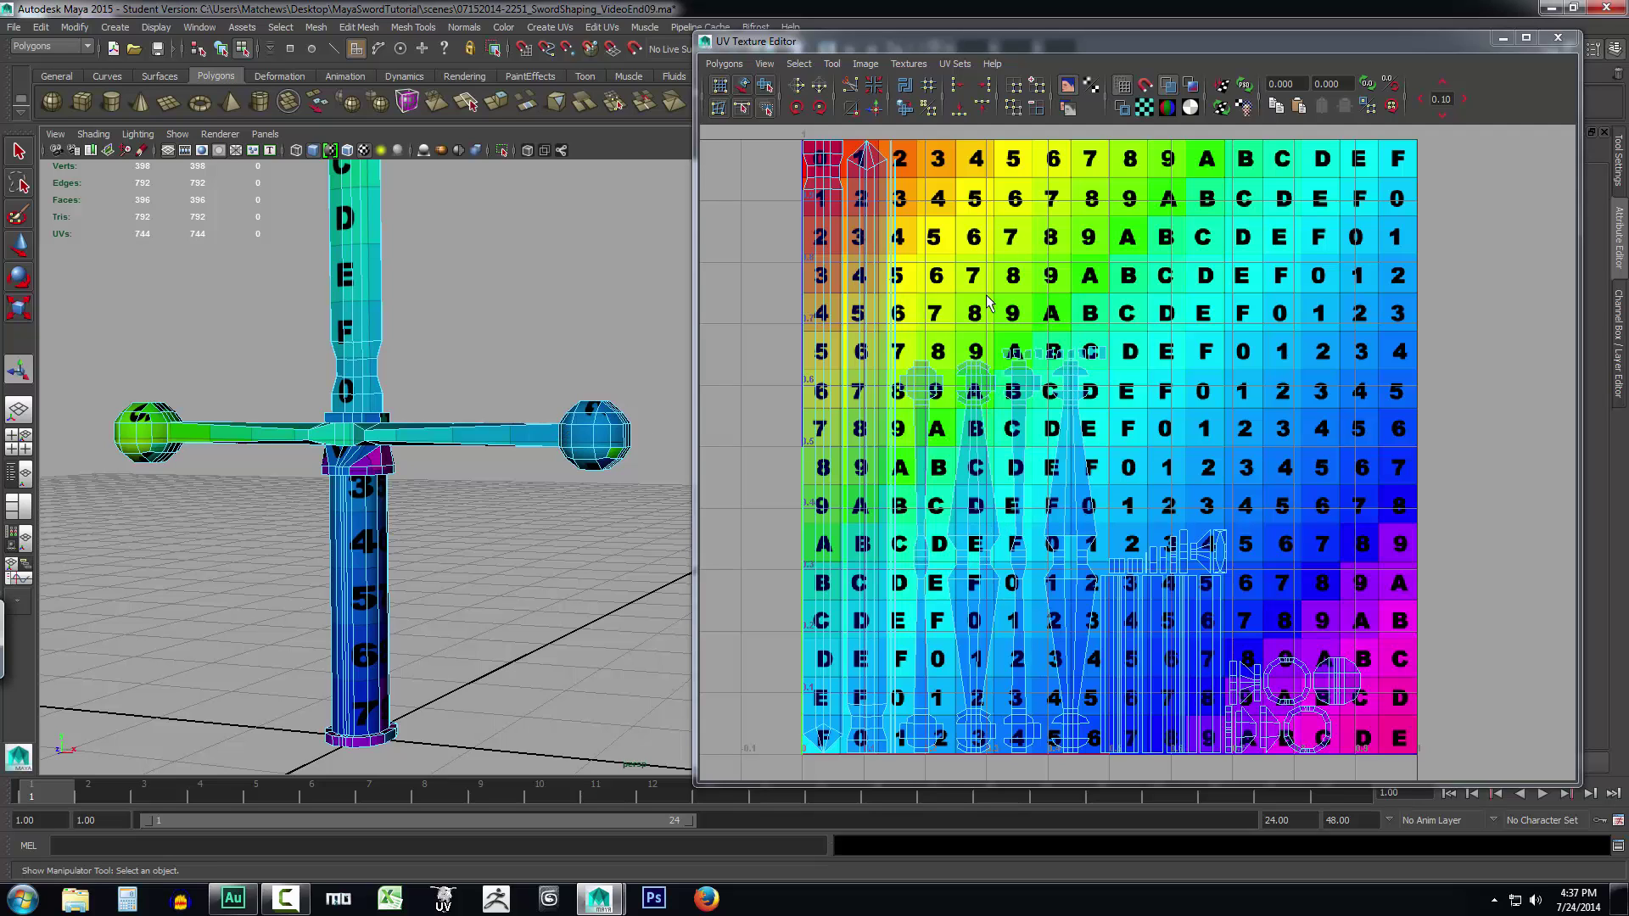
scroll(993, 320, "up", 2)
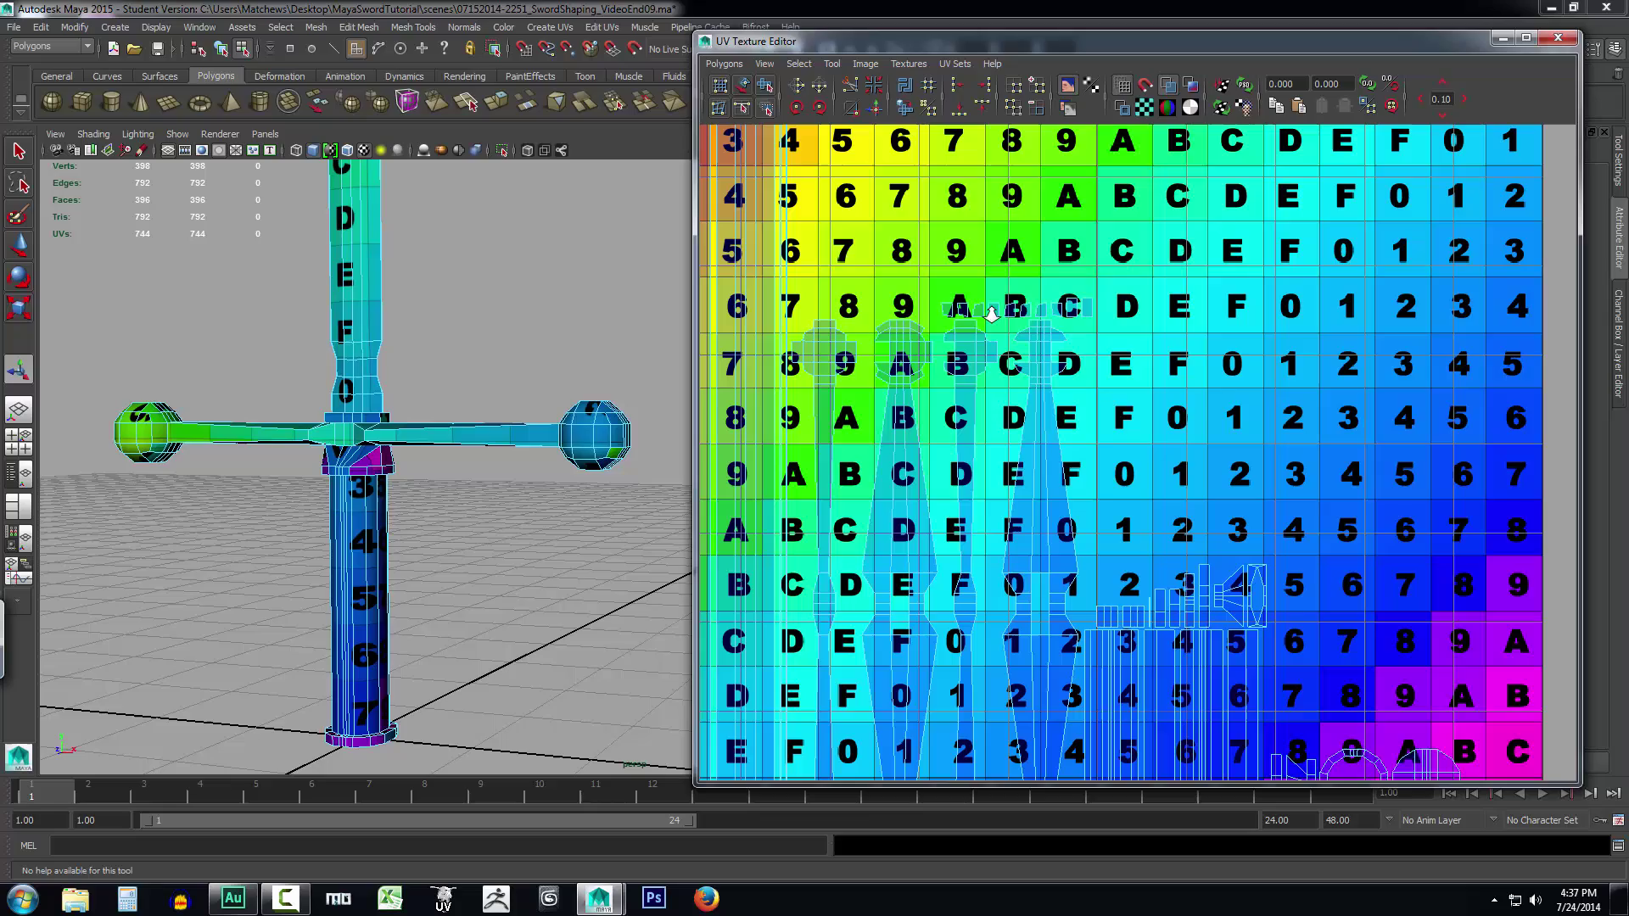
scroll(940, 331, "up", 1)
middle_click_drag(939, 331, 1043, 314, "alt")
scroll(1044, 316, "down", 2)
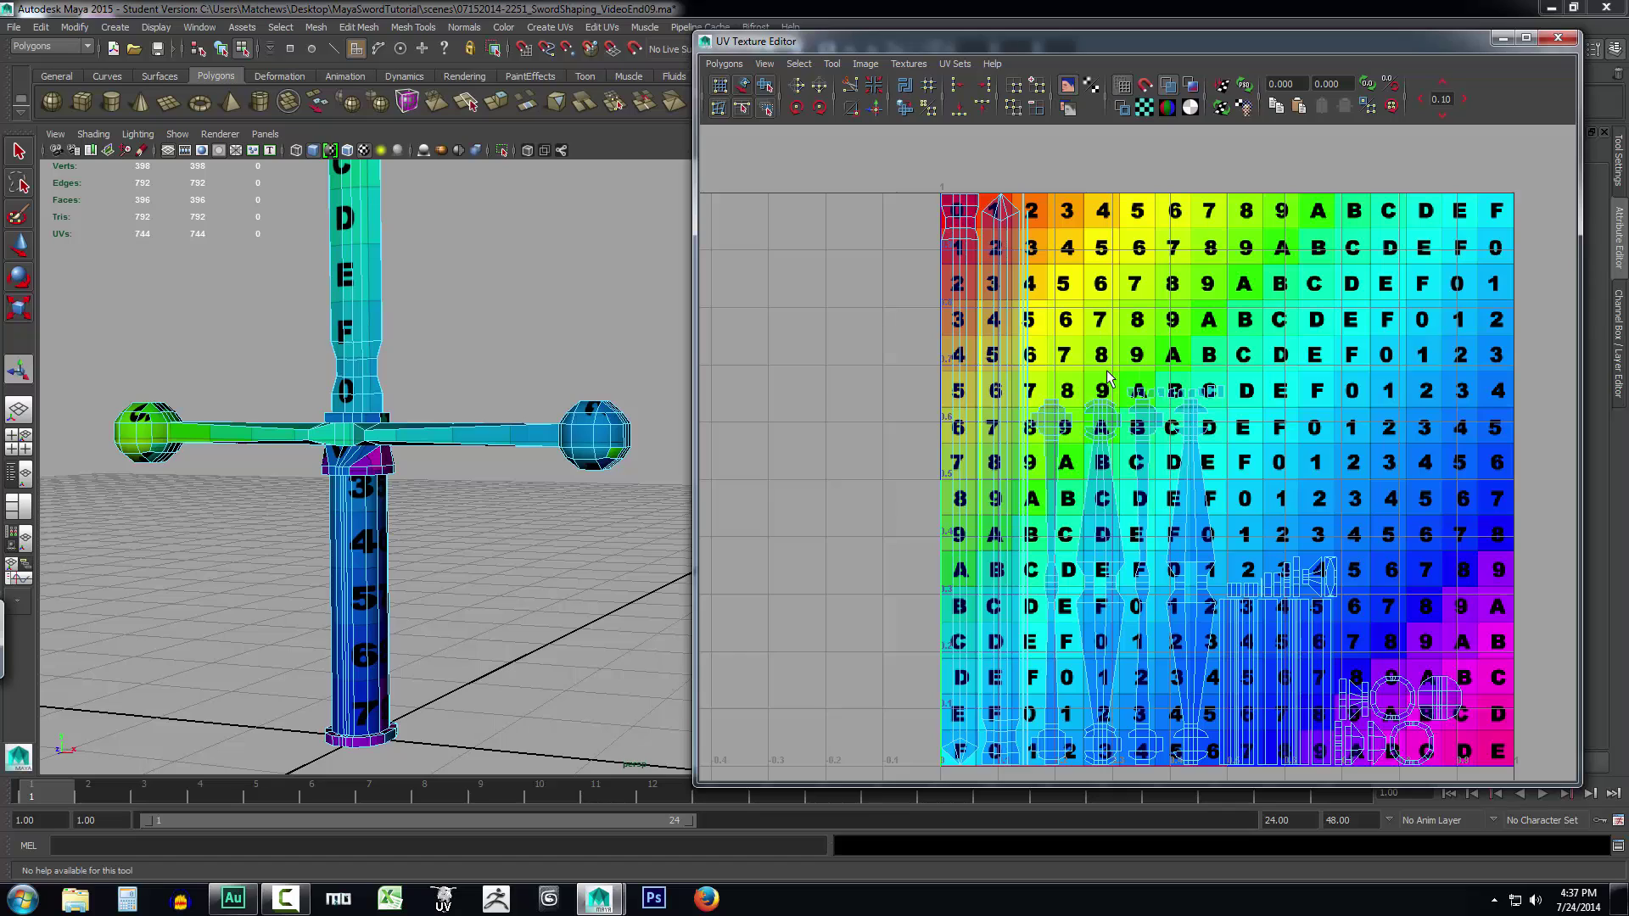
scroll(1107, 377, "up", 2)
middle_click_drag(916, 229, 975, 301, "alt")
scroll(1001, 420, "down", 2)
middle_click_drag(1086, 573, 1037, 388, "alt")
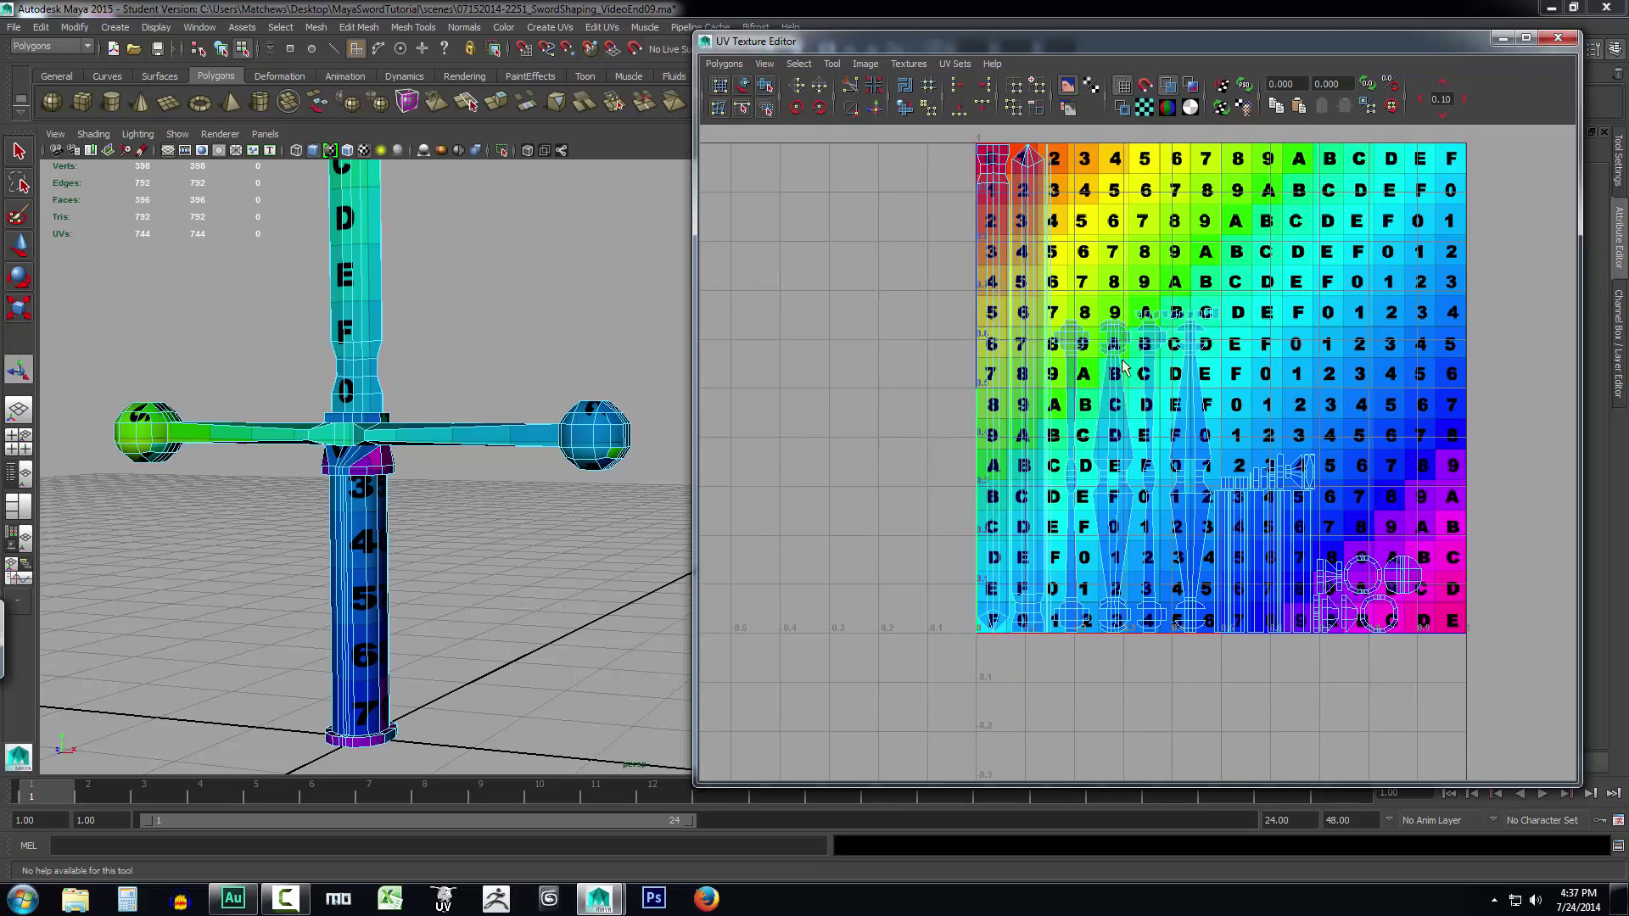
scroll(1115, 365, "up", 3)
middle_click_drag(1109, 355, 1118, 475, "alt")
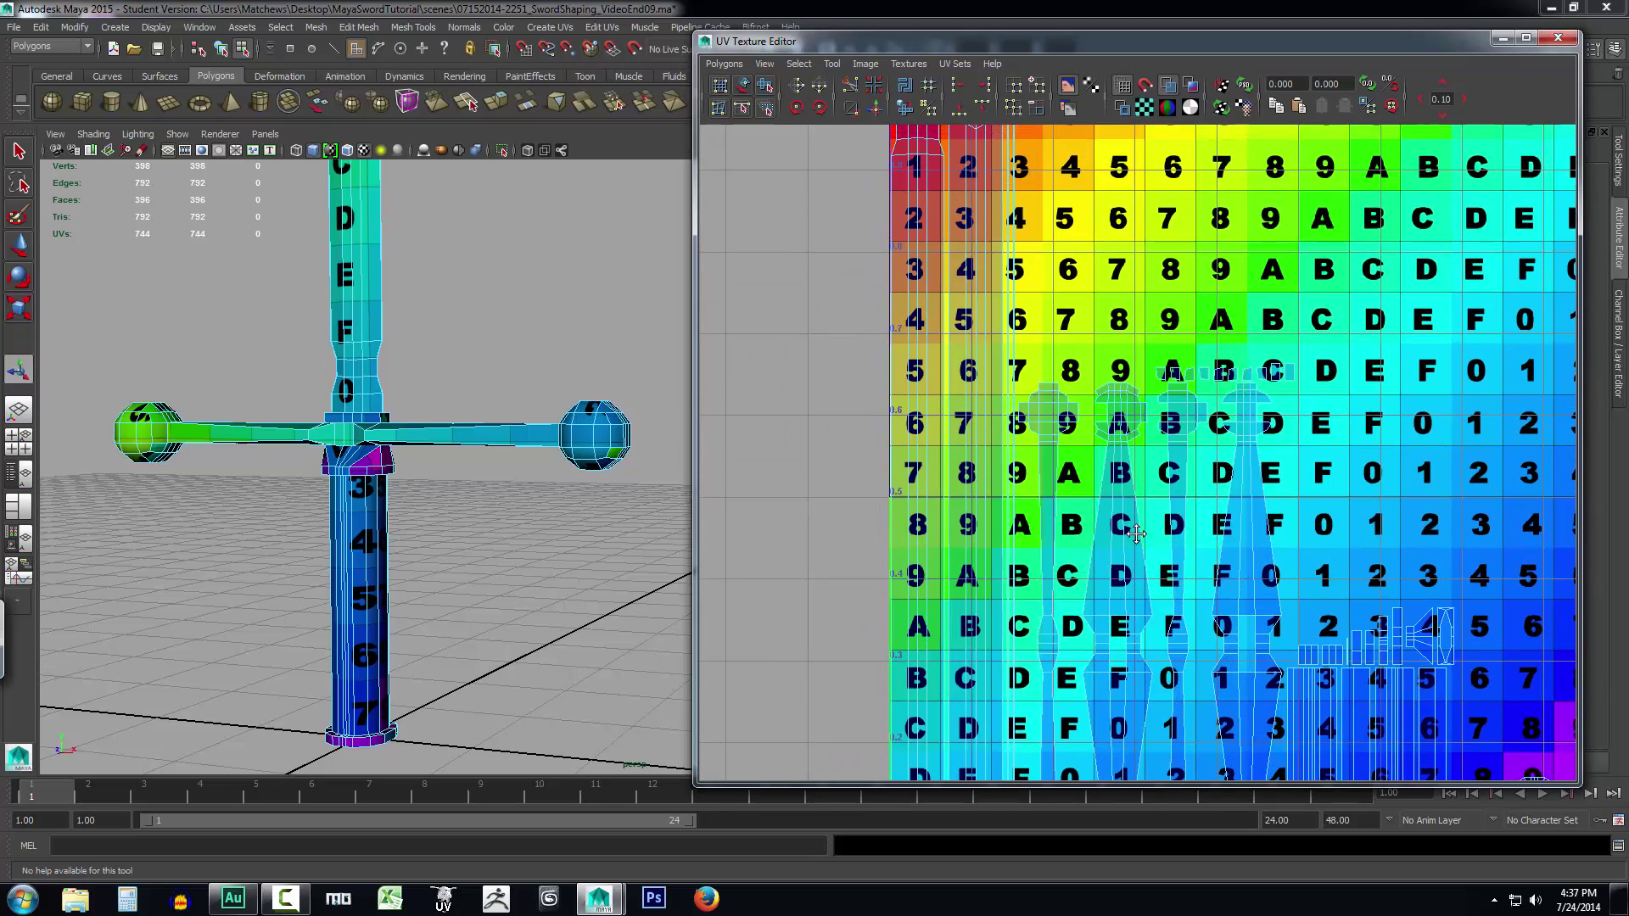
scroll(977, 323, "up", 3)
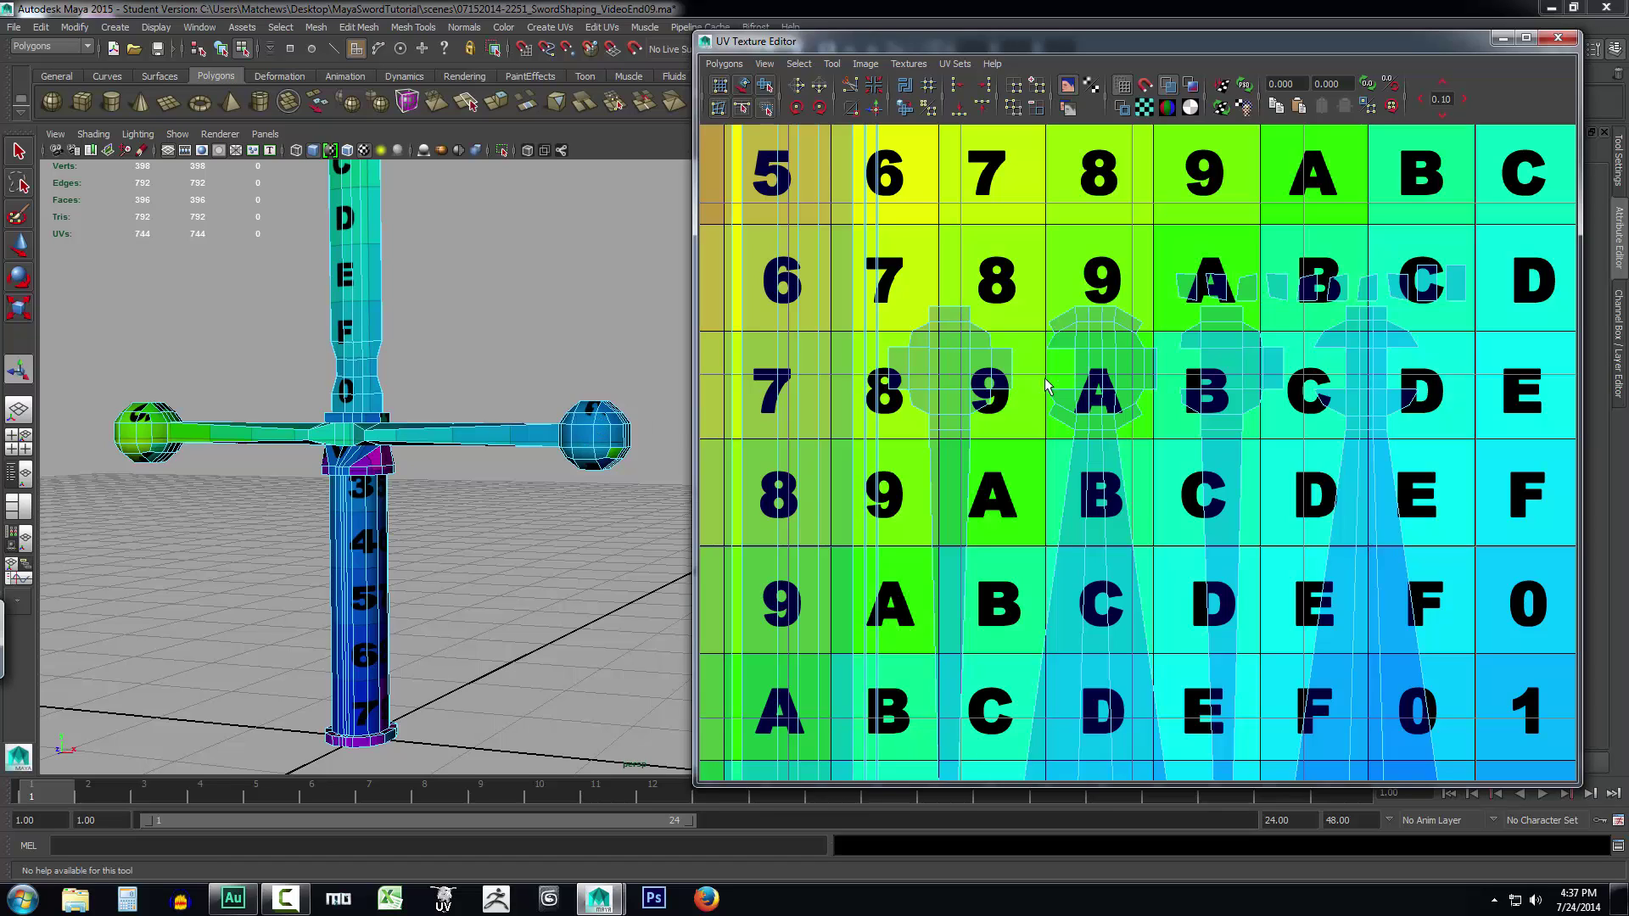
scroll(1051, 373, "up", 2)
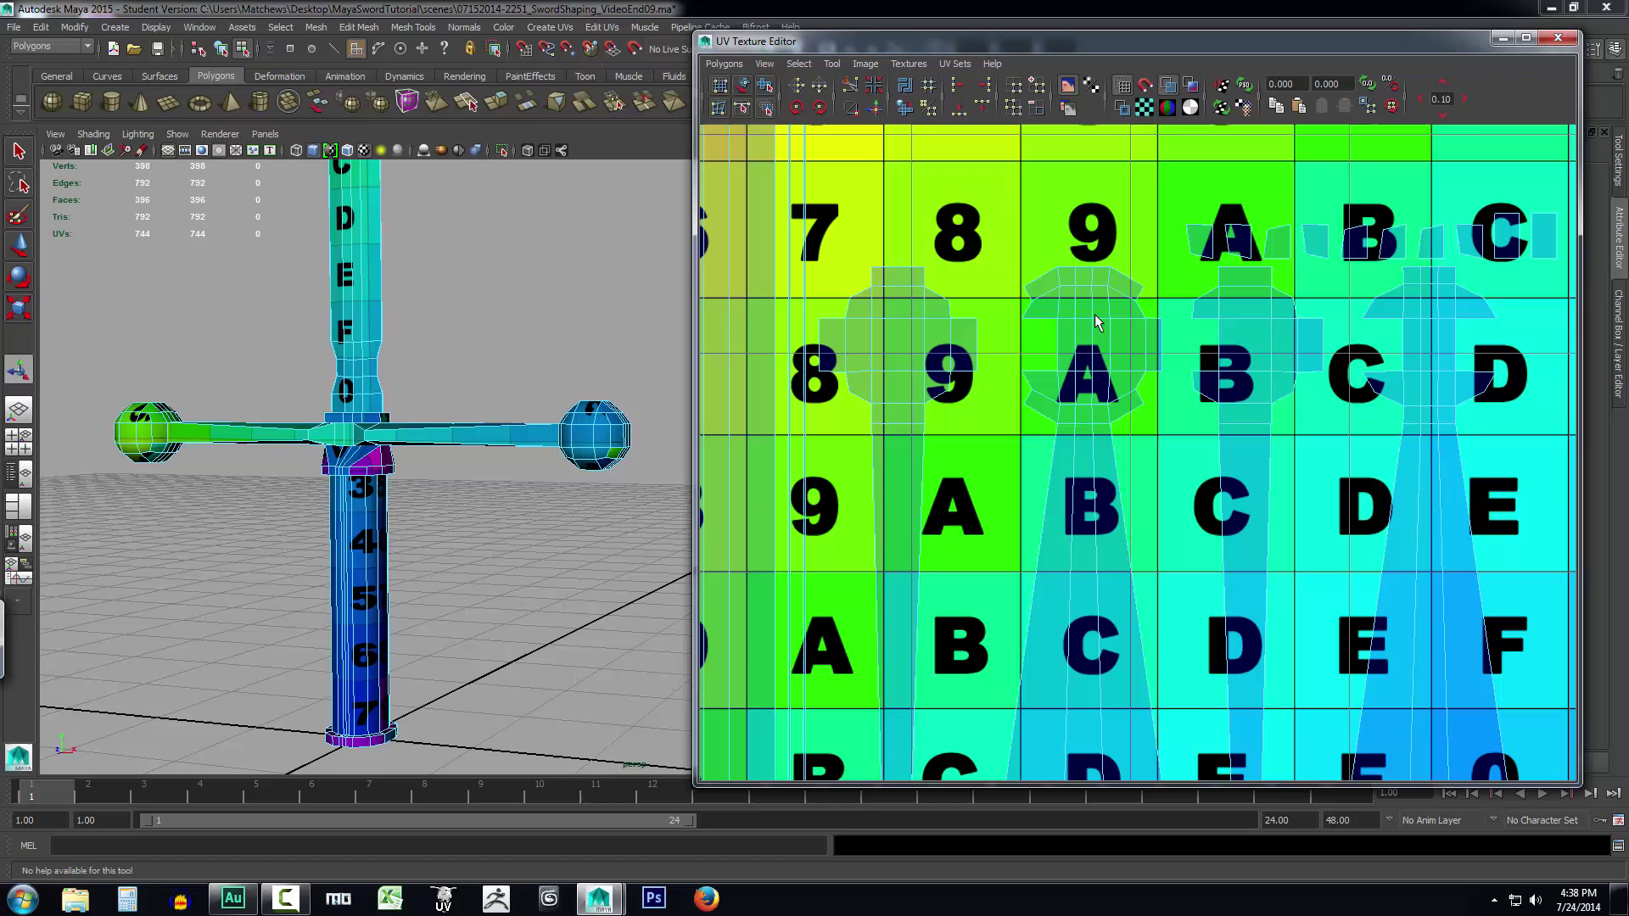
scroll(1094, 323, "down", 6)
scroll(1146, 382, "up", 5)
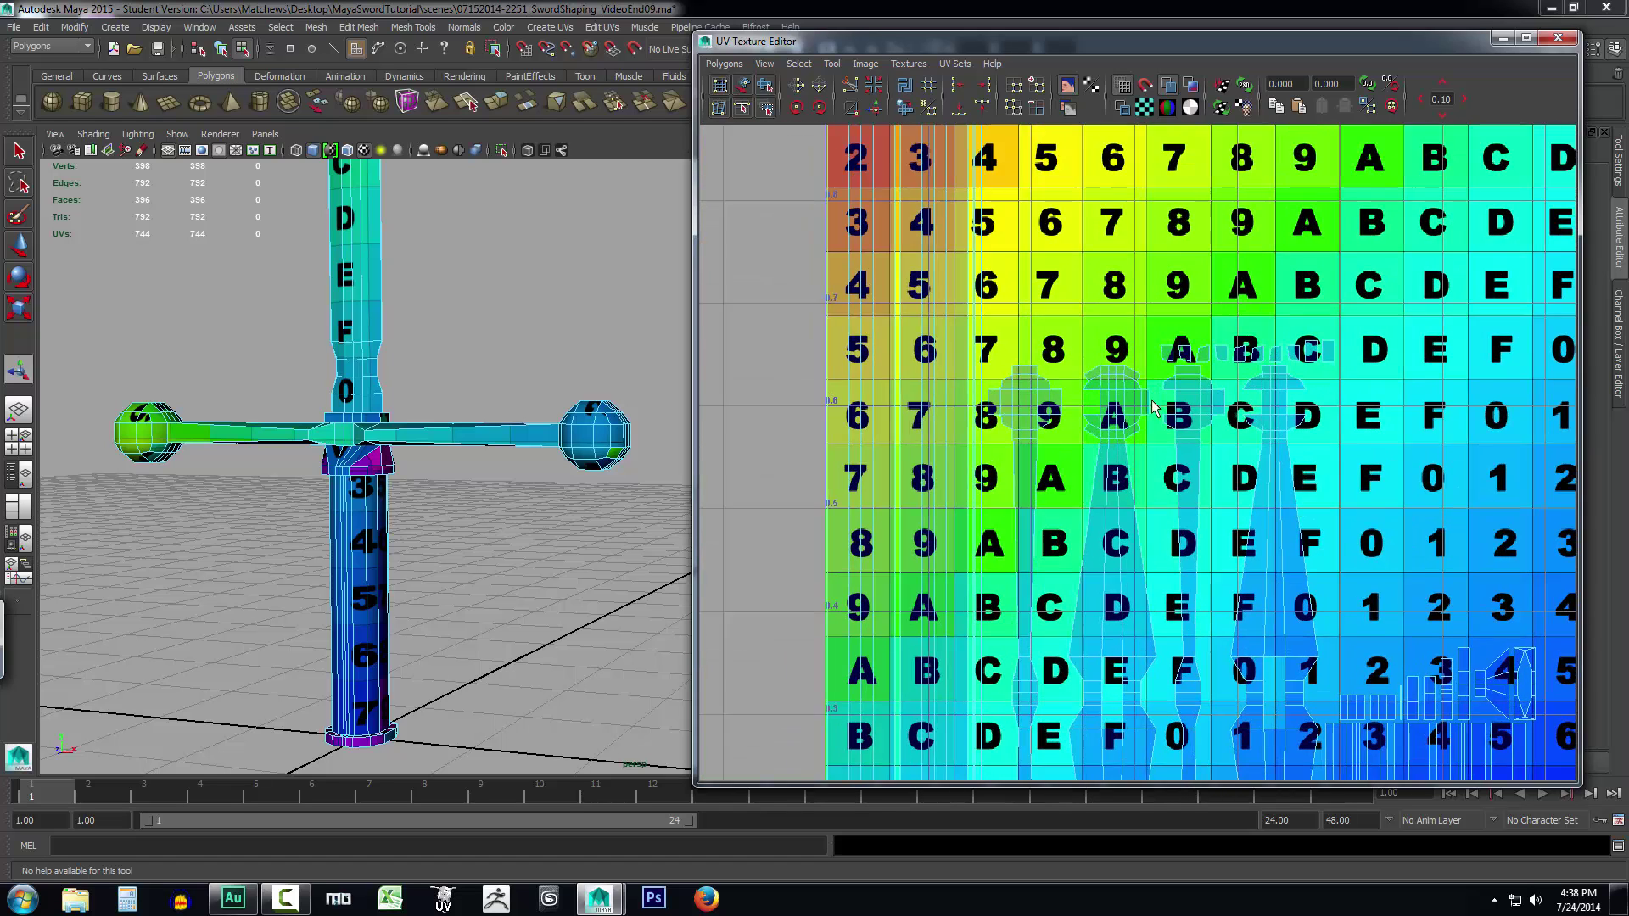
middle_click_drag(1131, 346, 1105, 437, "alt")
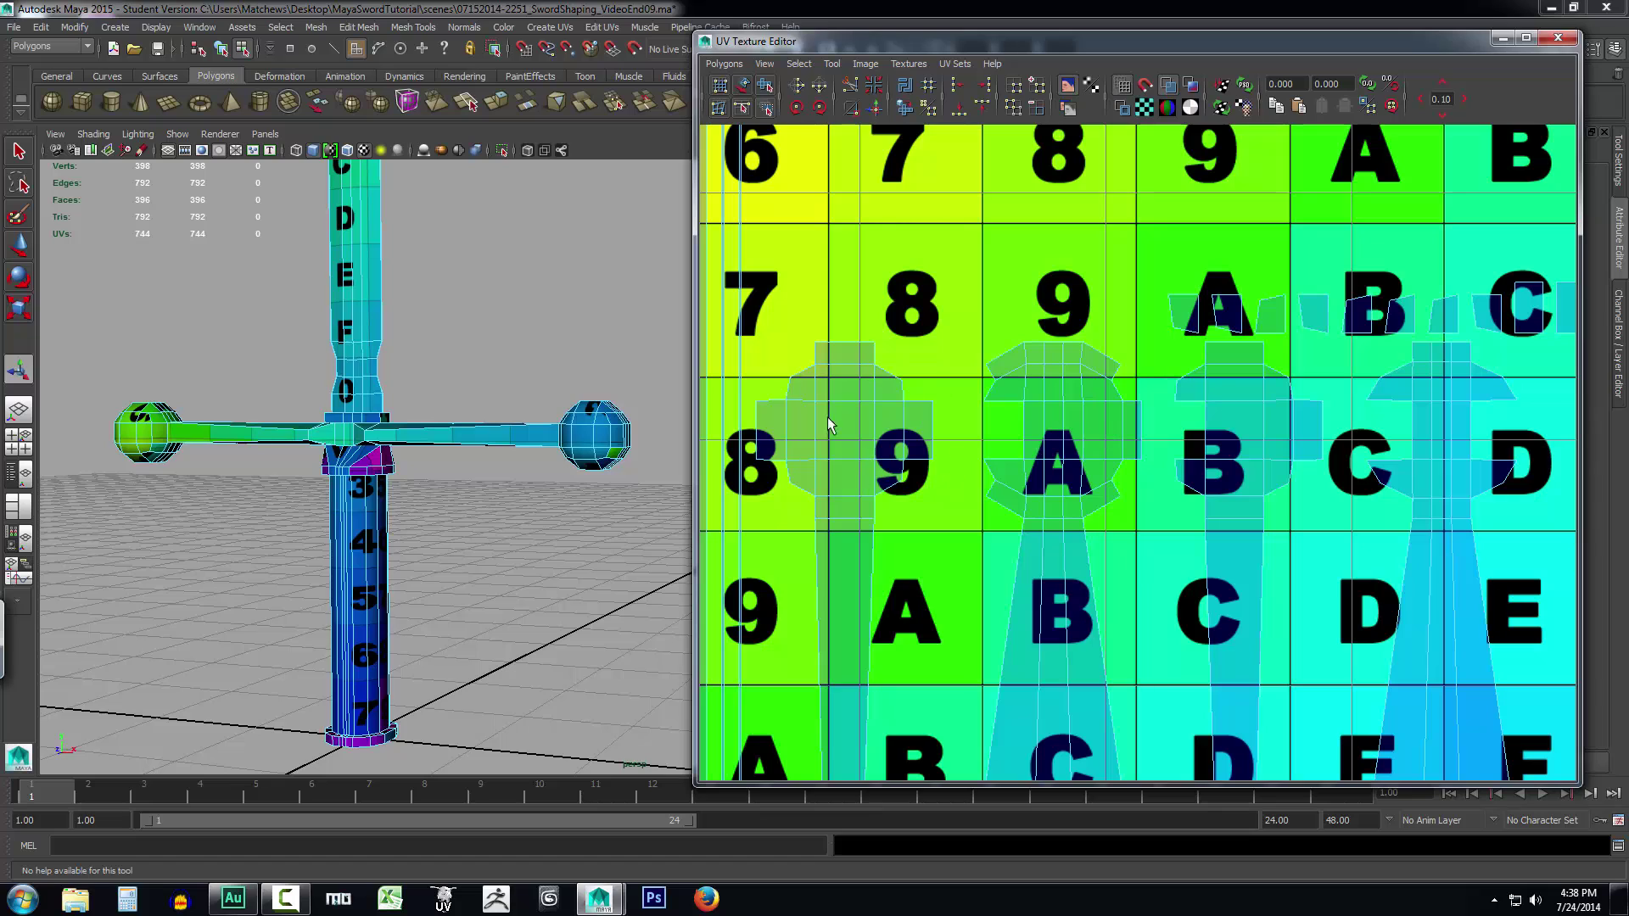
scroll(1404, 424, "down", 5)
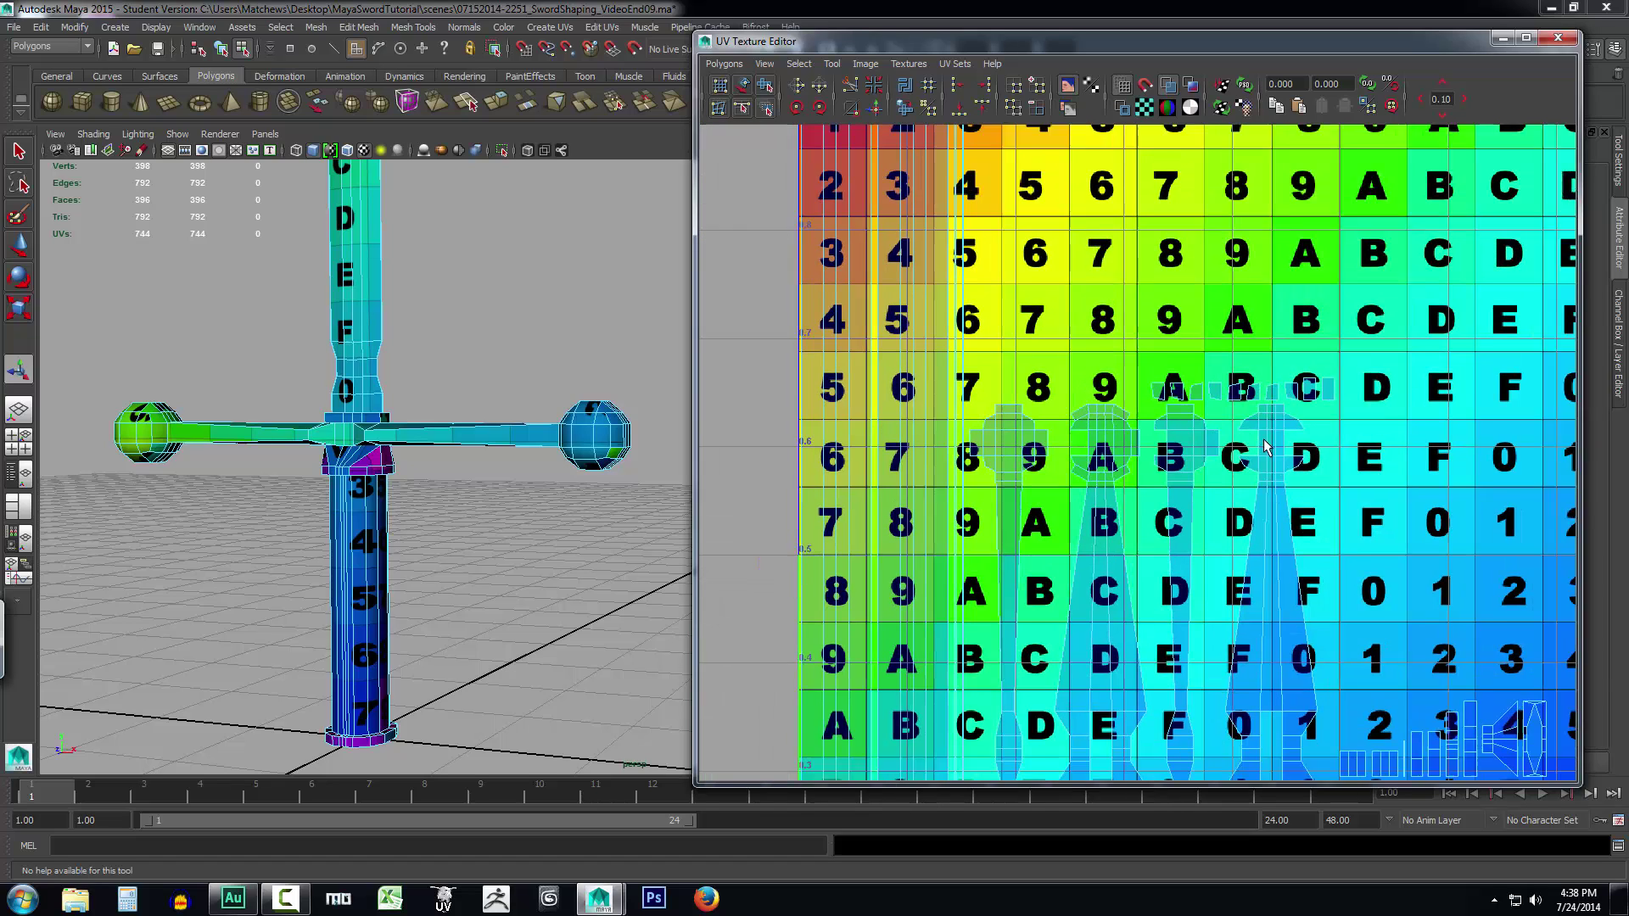
middle_click_drag(1200, 399, 1145, 335, "alt")
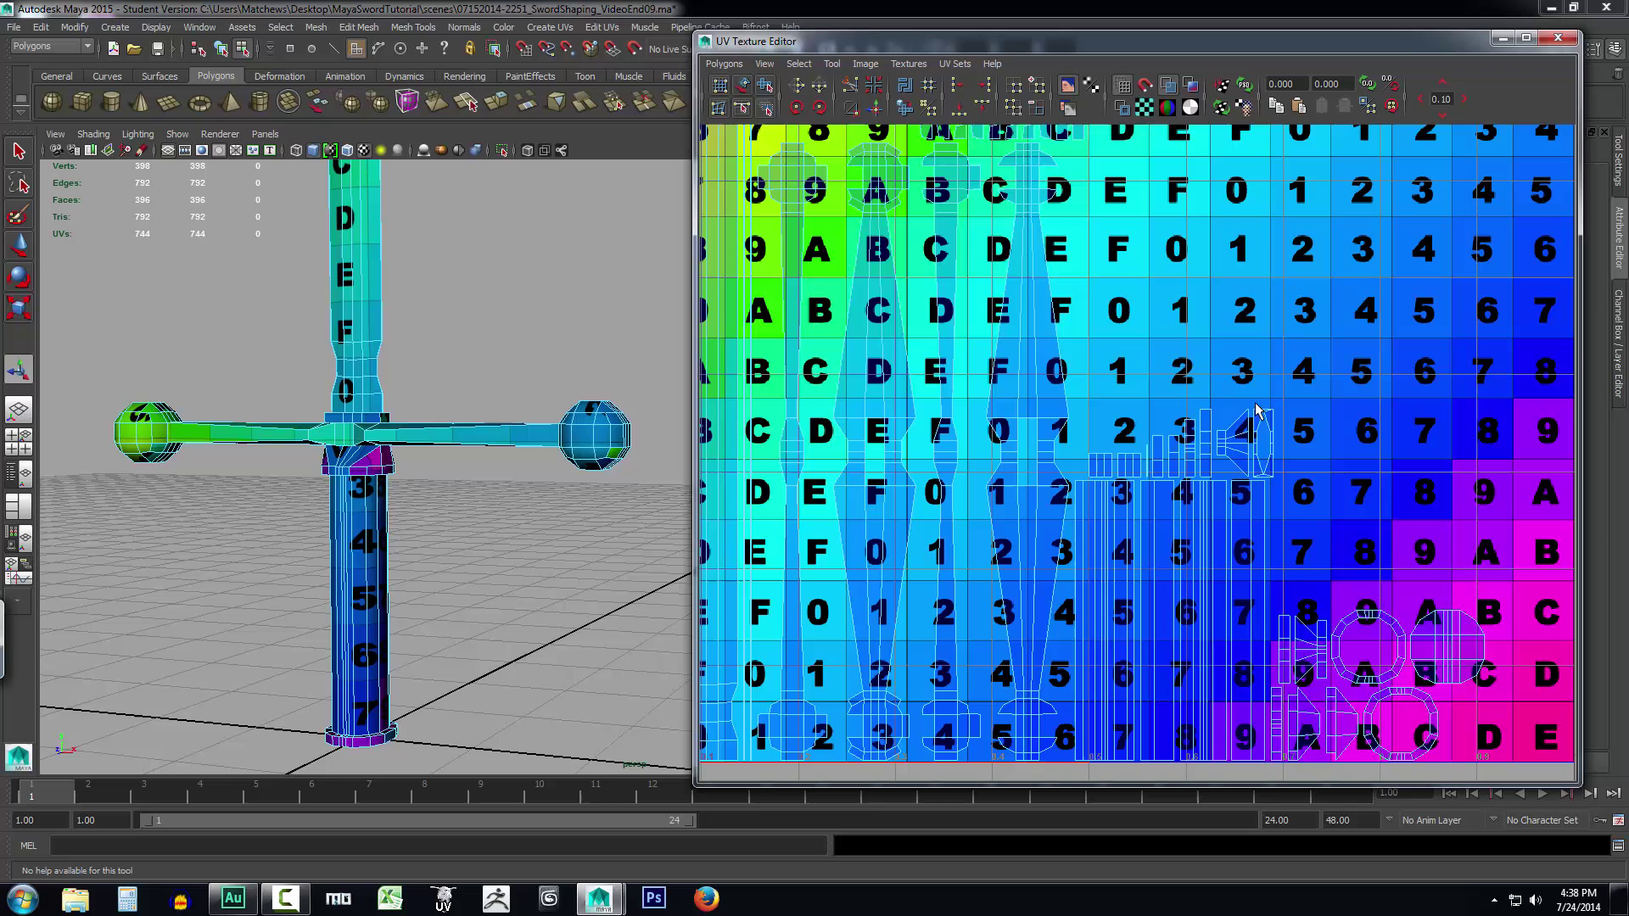
scroll(1282, 480, "up", 5)
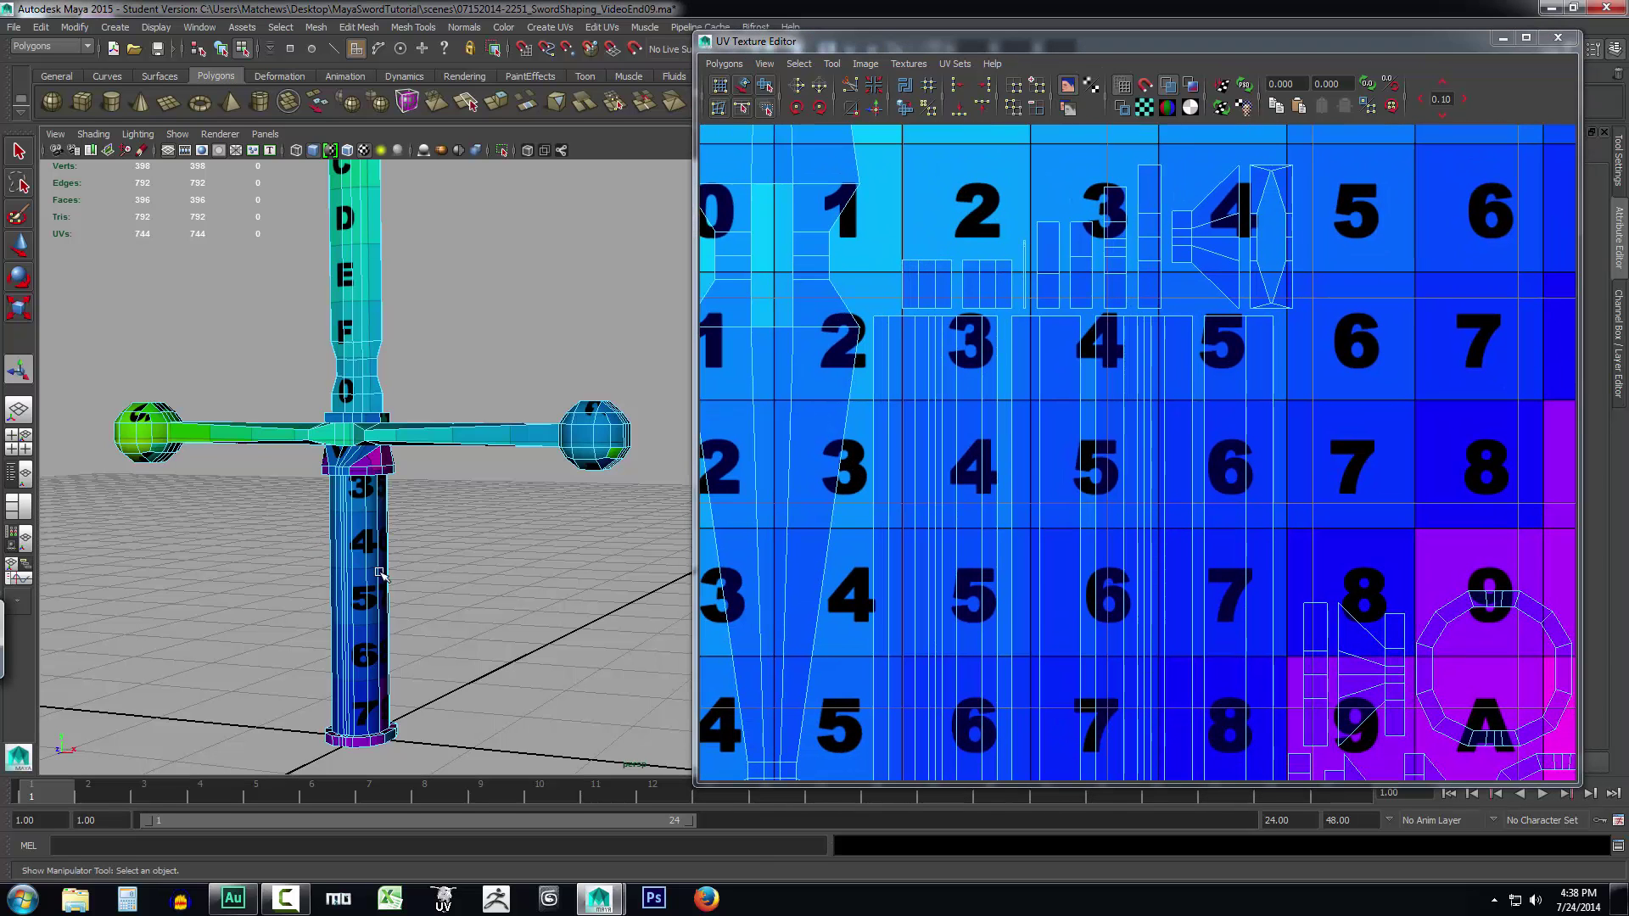
- Select the handle faces and zoom out in the UV editor to see the full 0–1 tile
double_click(379, 573)
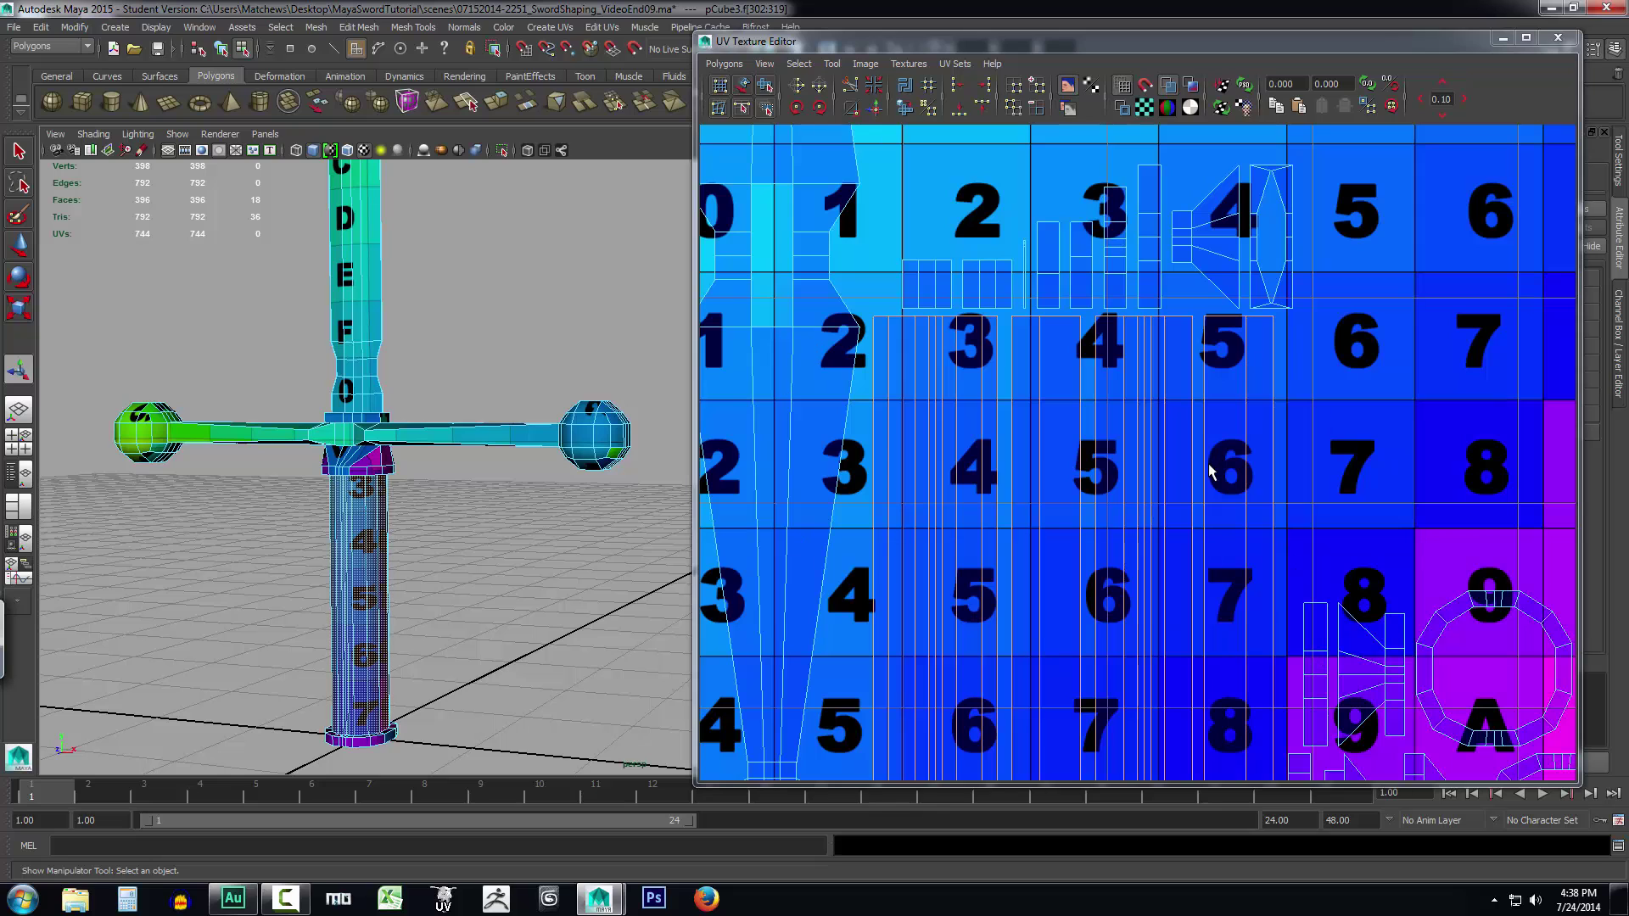
scroll(1137, 449, "down", 2)
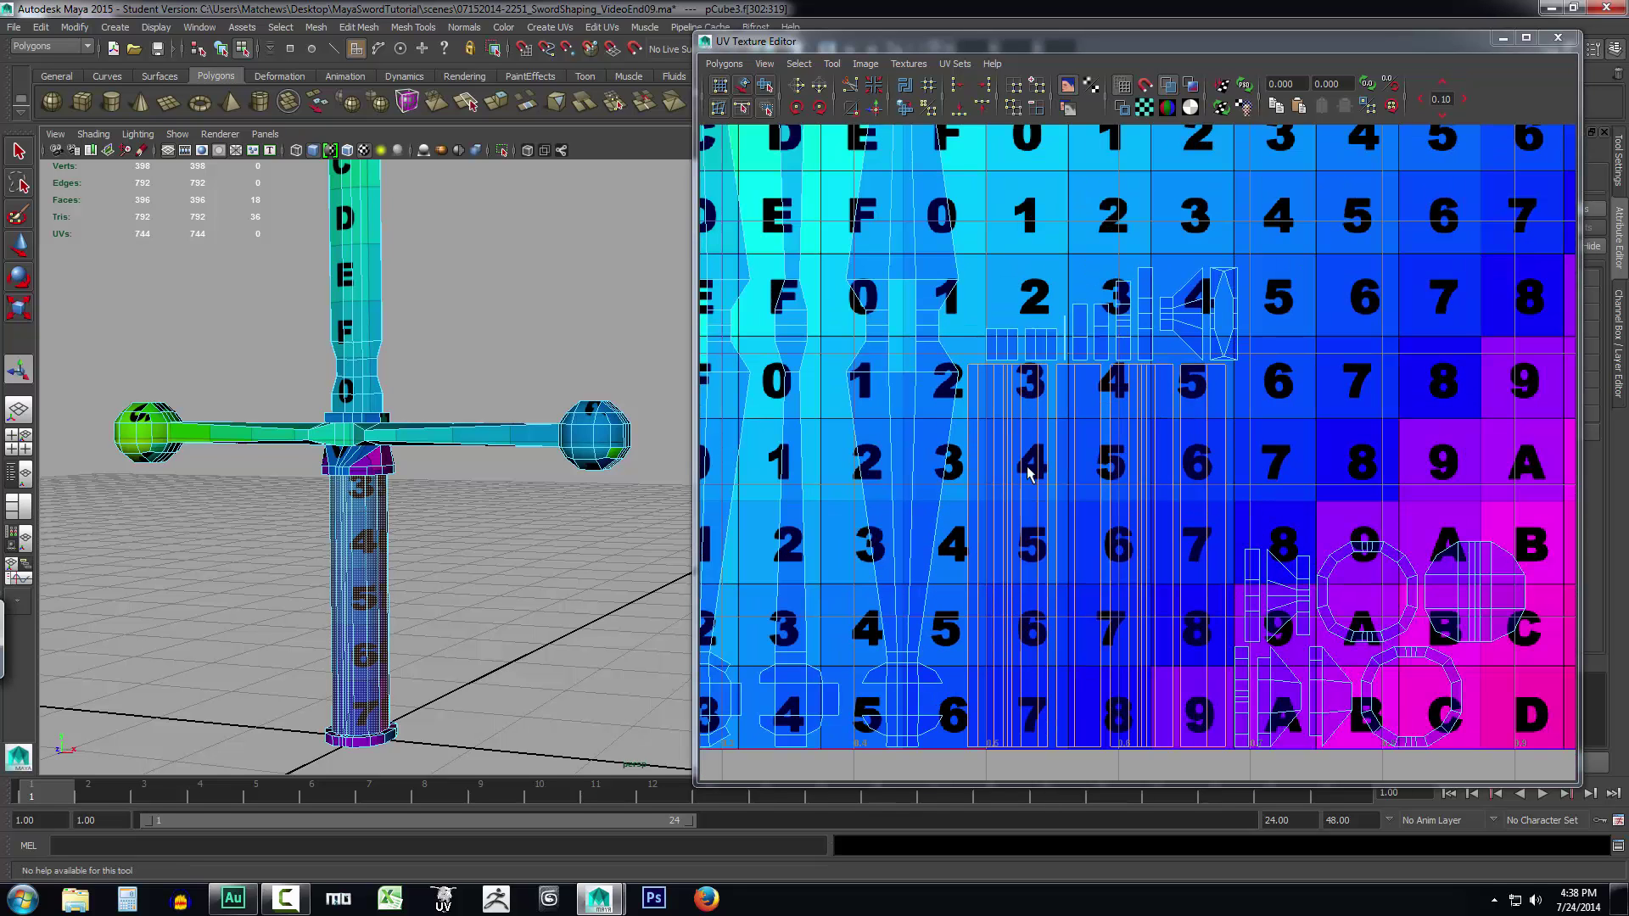
scroll(987, 490, "down", 2)
scroll(986, 490, "down", 2)
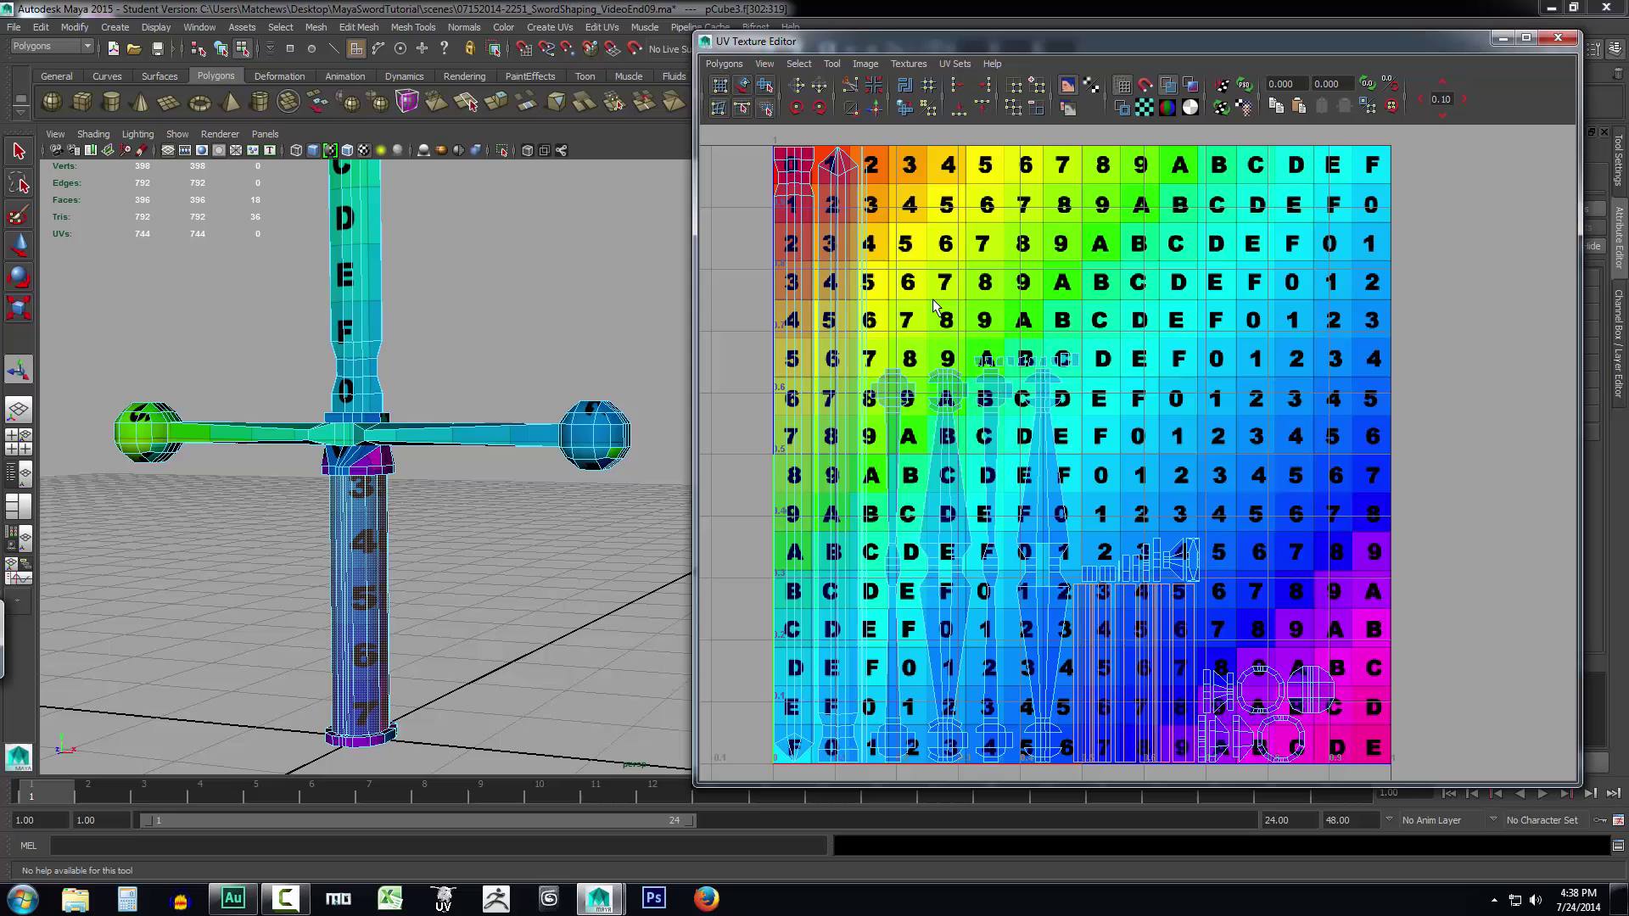